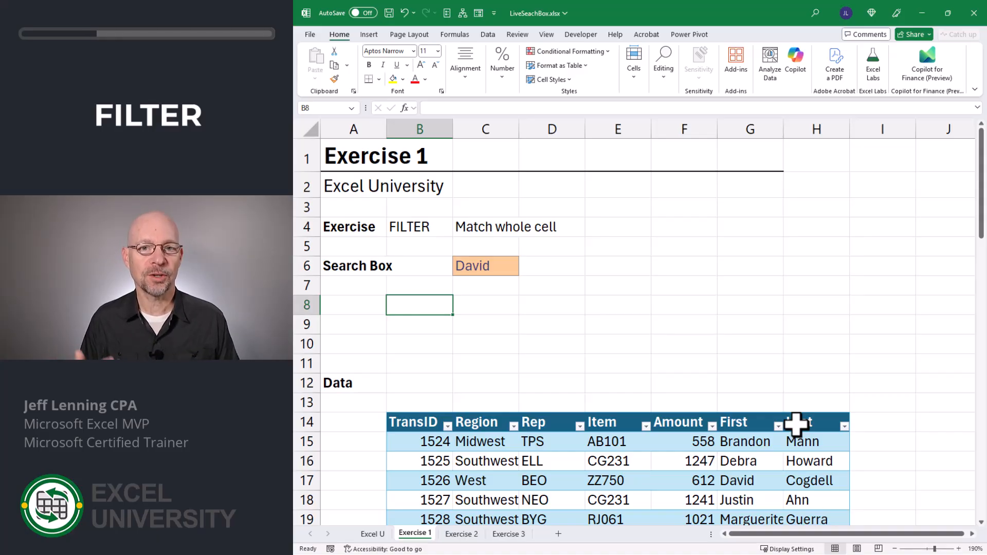
Enter a formula in B8 that filters Table1 where First equals C6, returning "No matchs" if empty: =FILTER(Table1,Table1[First]=C6,"No matchs")
text(=fil)
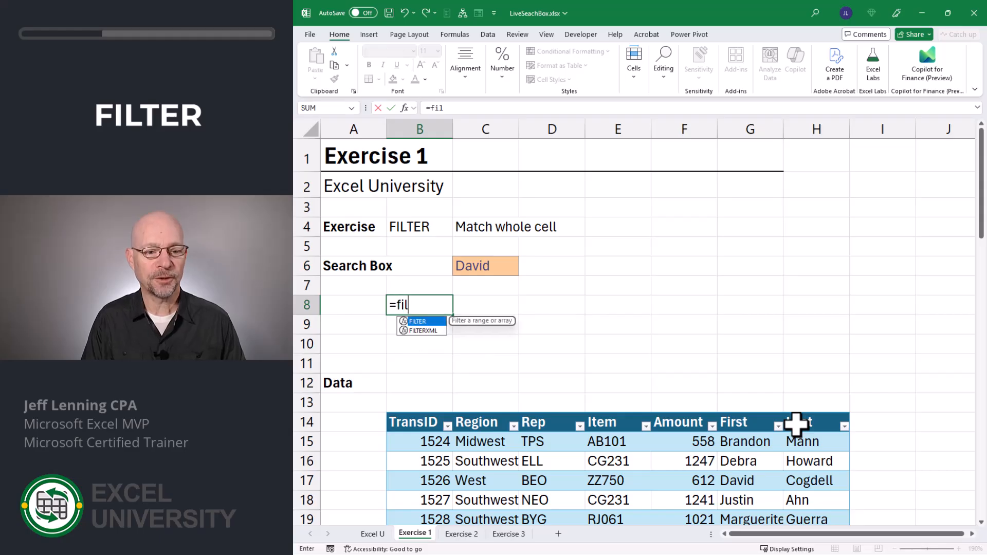
key(Tab)
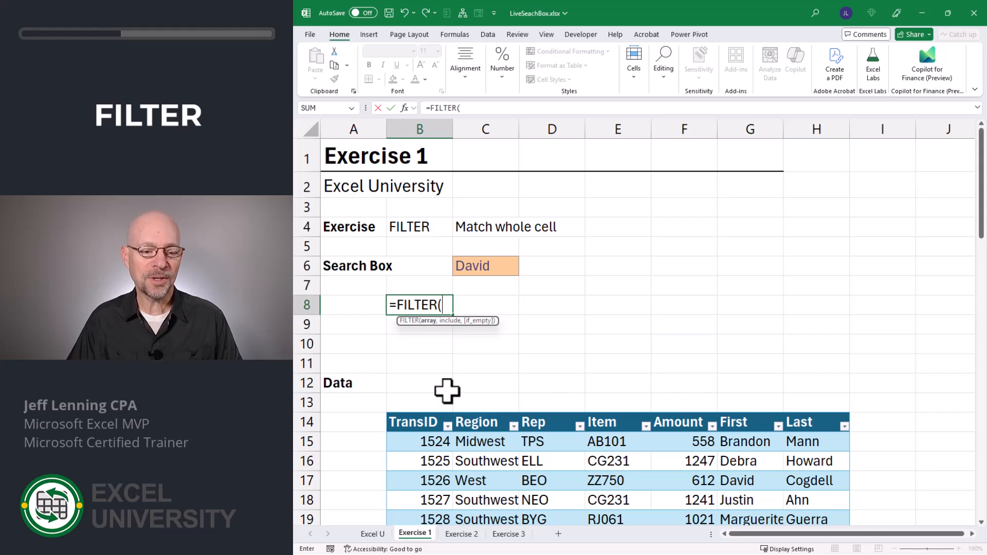
click(382, 403)
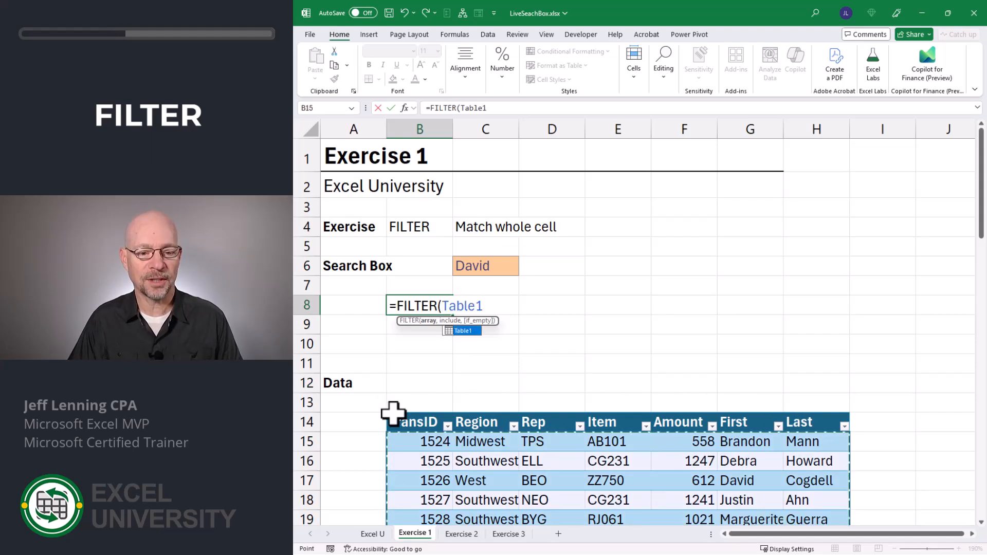
text(,)
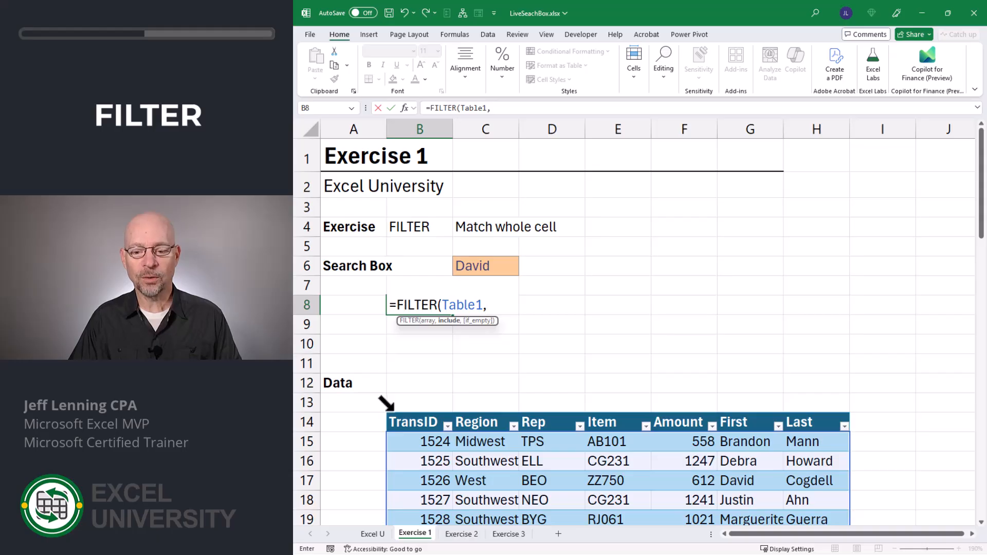
click(735, 411)
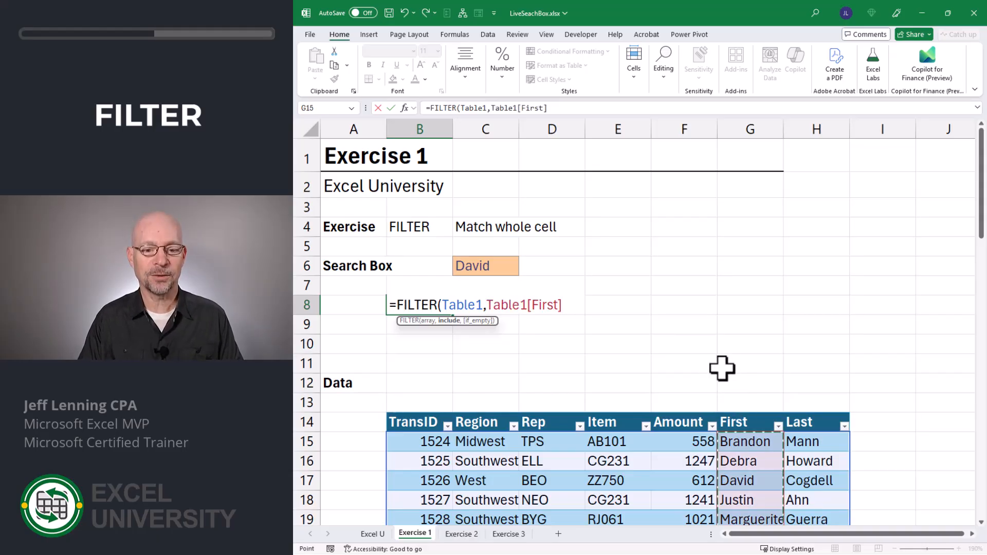
text(=)
click(507, 265)
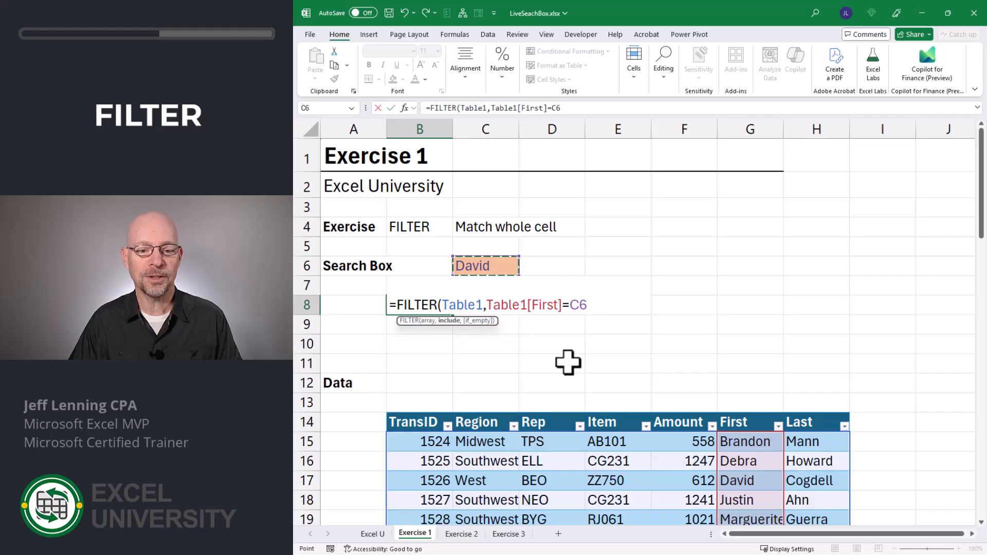
text(,)
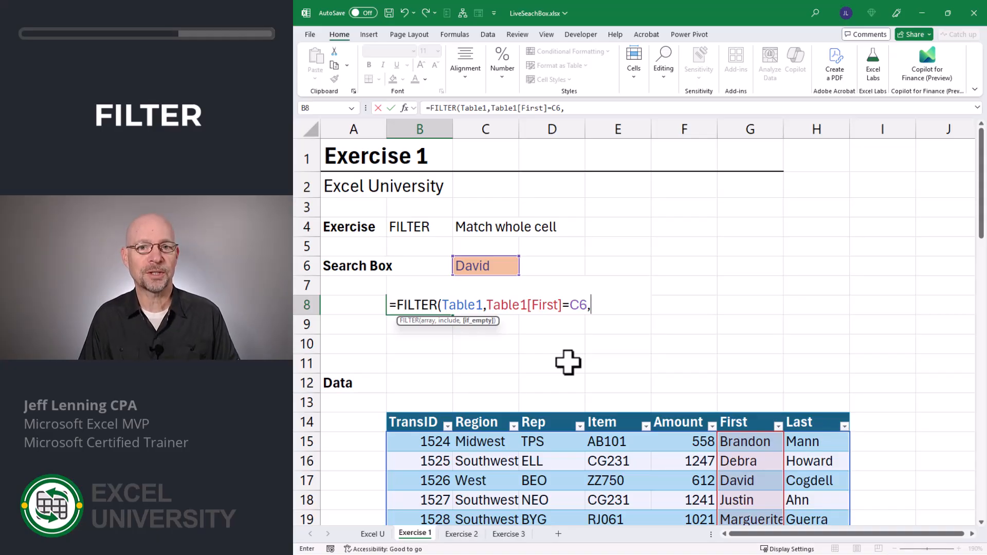
text("No matc)
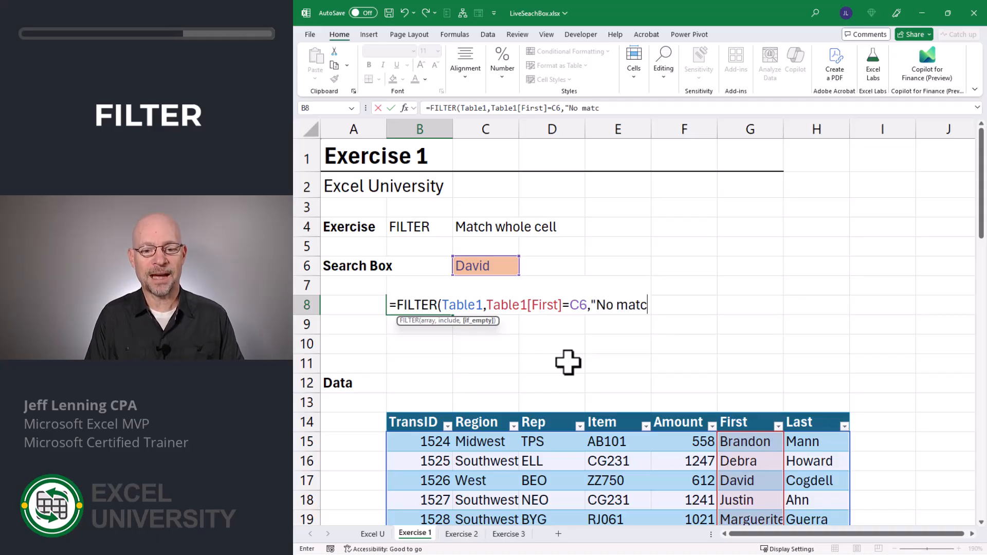
text(hs"))
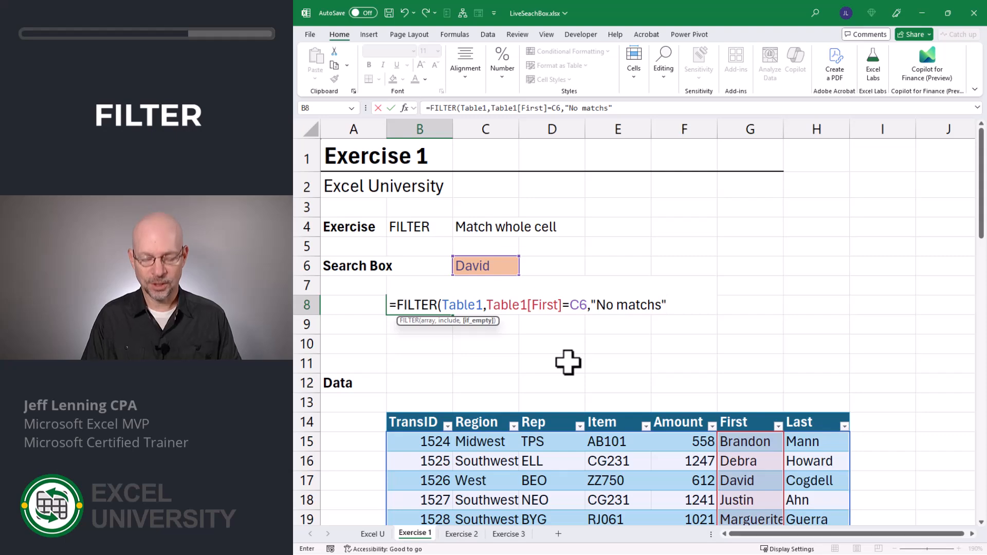
key(Return)
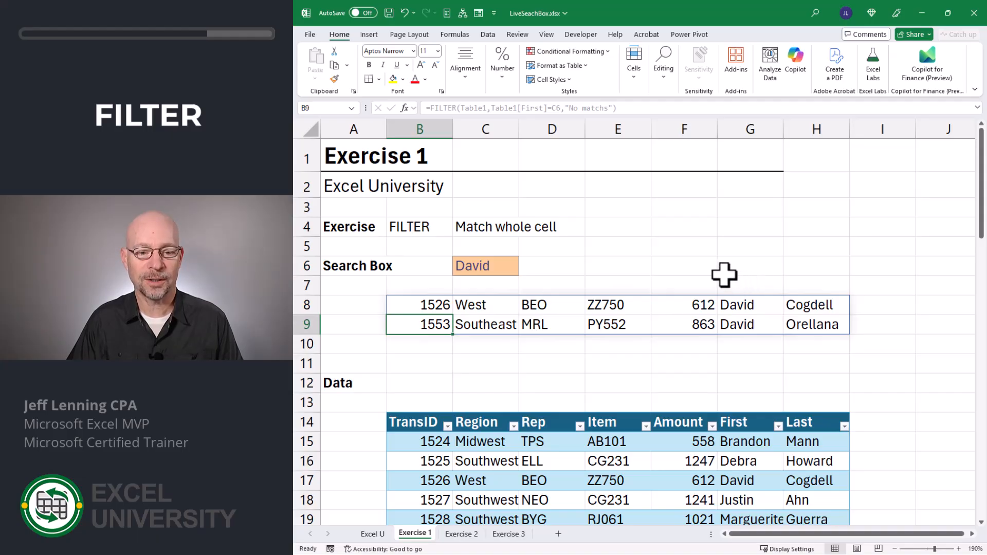
Replace the search term in C6 with the full first name from the second data row
key(Up)
key(Up)
key(Up)
key(Right)
text(Debra)
key(Return)
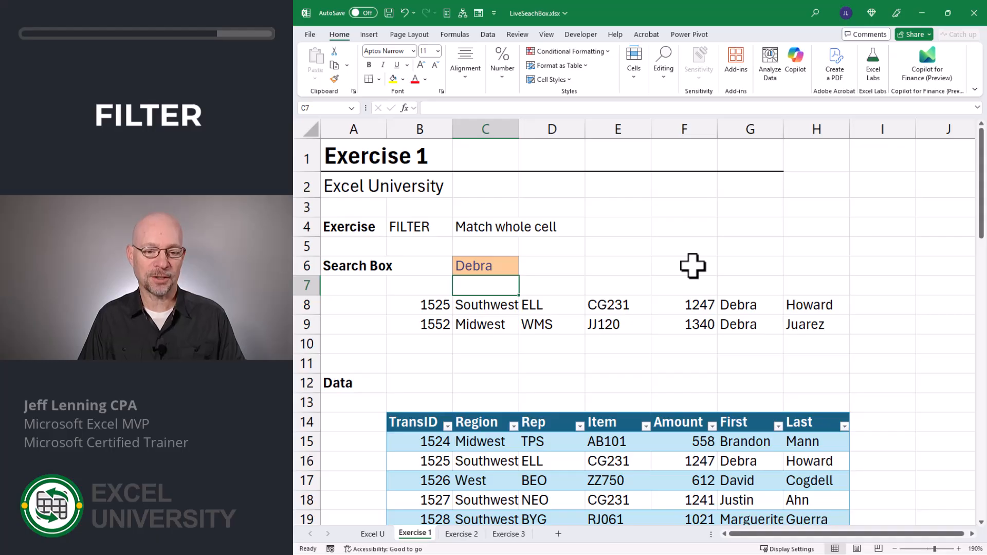
Change the search term in C6 to the partial text "Deb" and check the matching entry in the First column
key(Up)
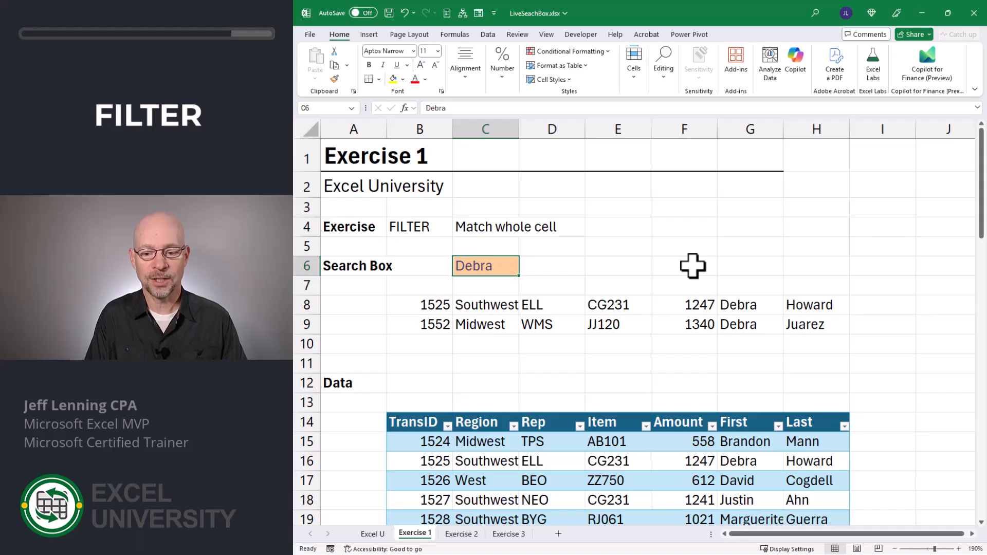
text(Deb)
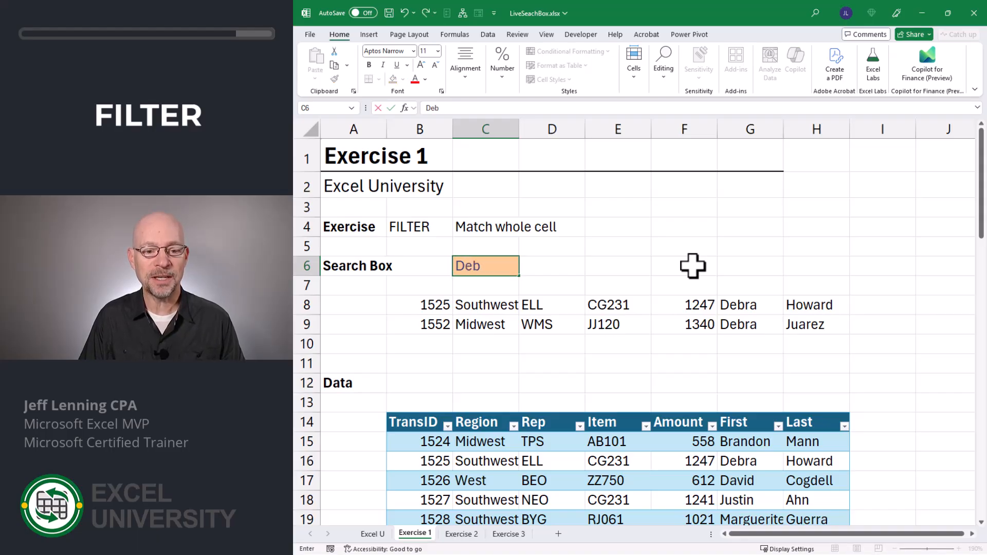
key(Return)
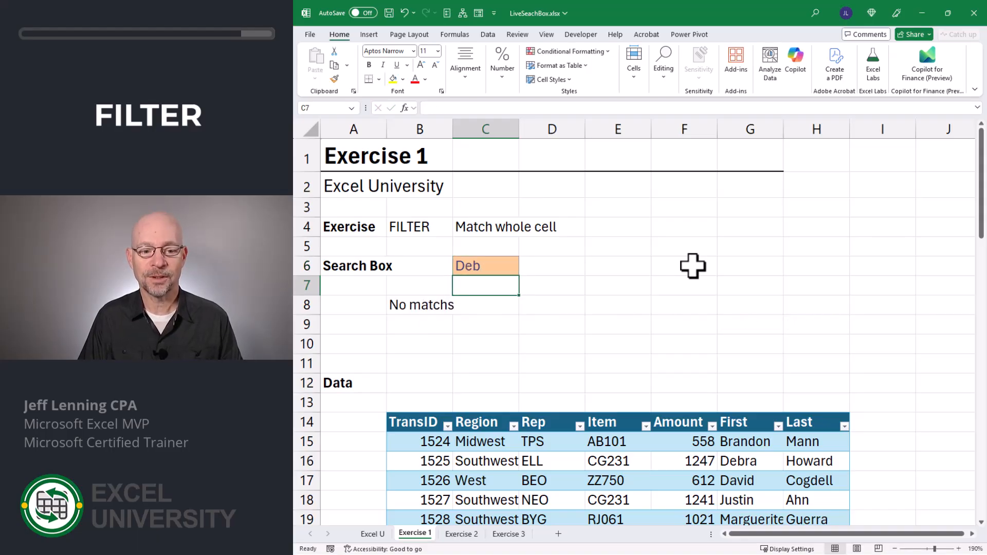
click(745, 462)
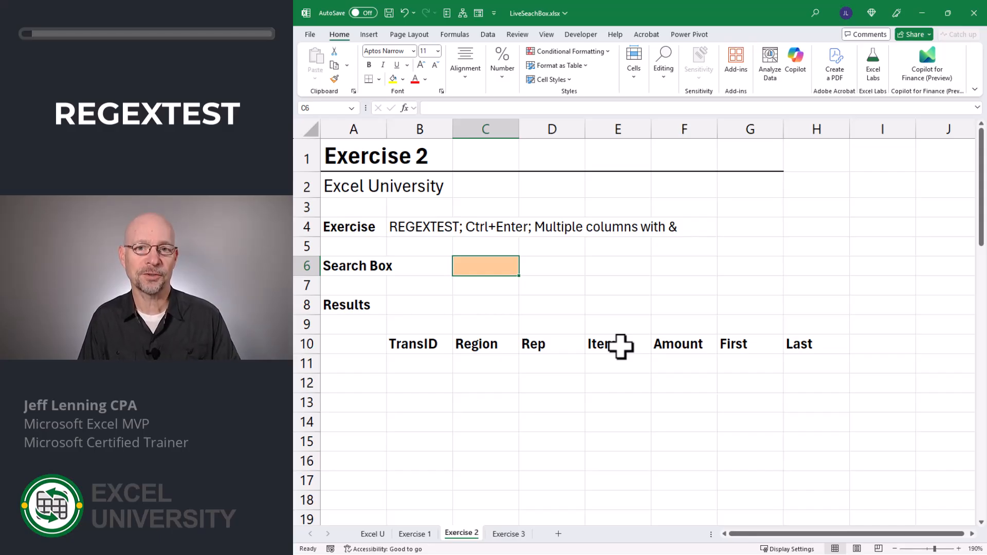
Enter the partial search text "Deb" in the Exercise 2 search box, C6
text(Deb)
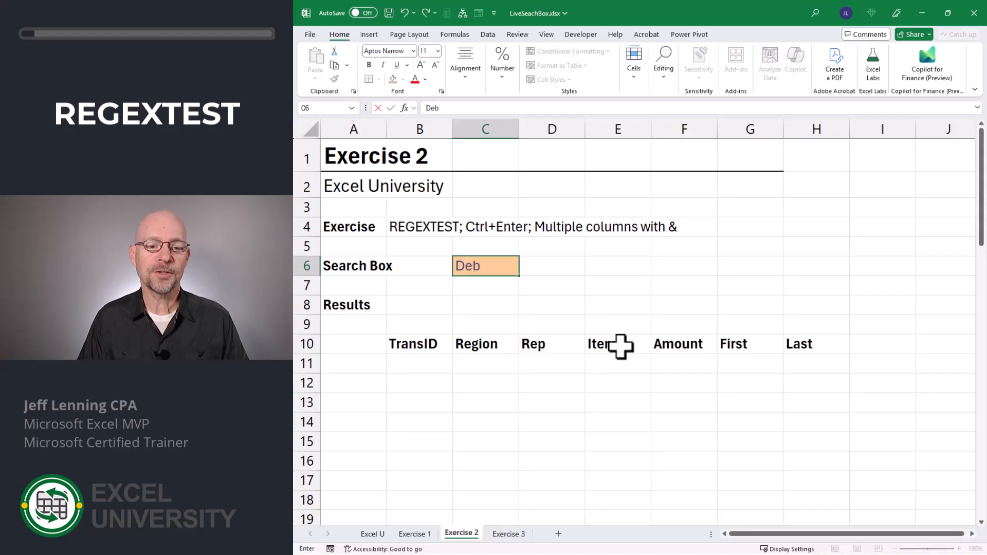
key(Return)
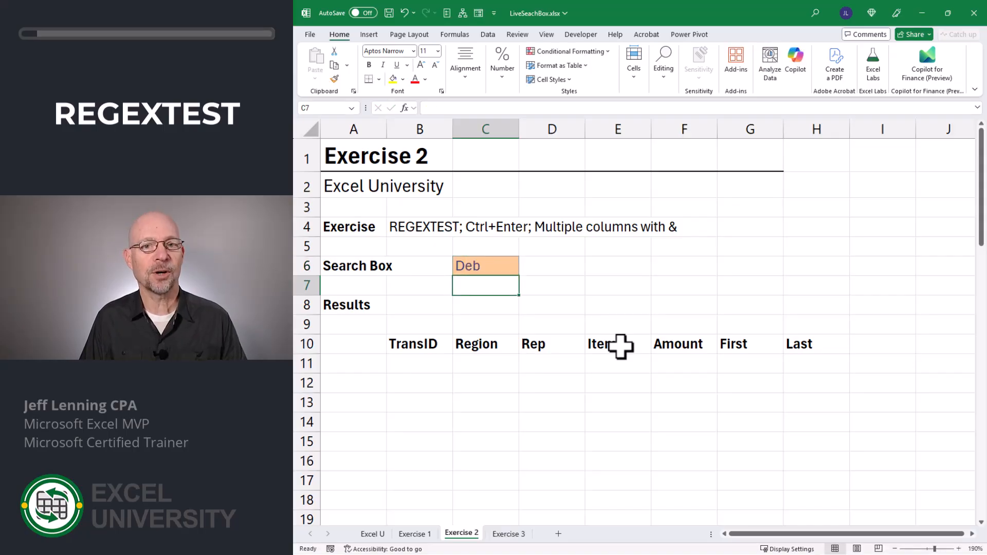
Begin a FILTER formula in B11, under the TransID header, with table1 as the array to filter
key(Down)
key(Down)
key(Down)
key(Down)
key(Left)
text(=fil)
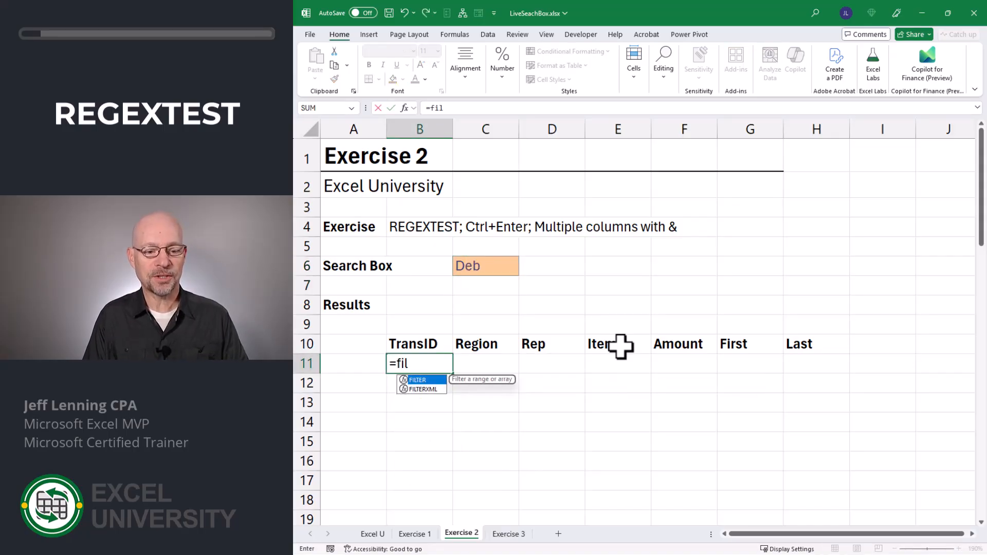
key(Tab)
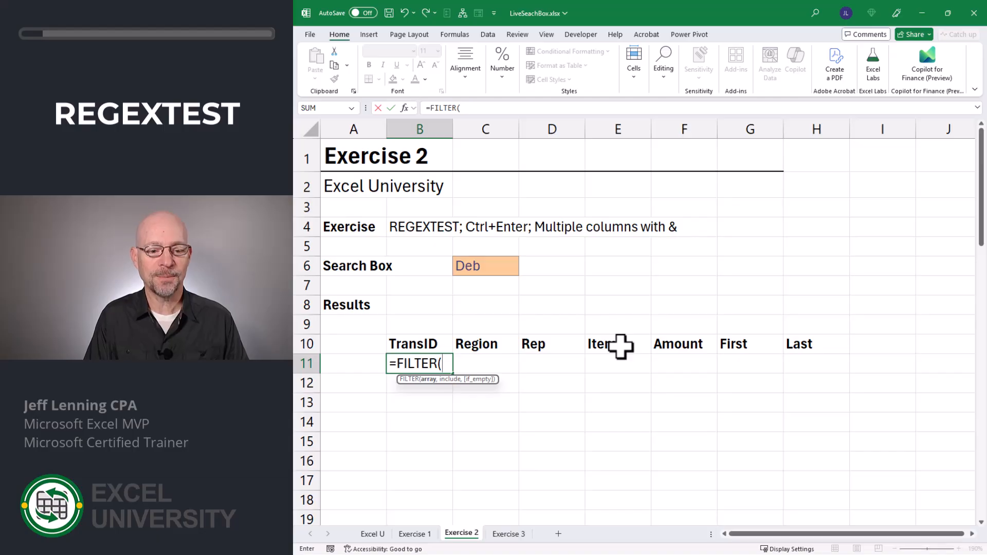
text(tabl)
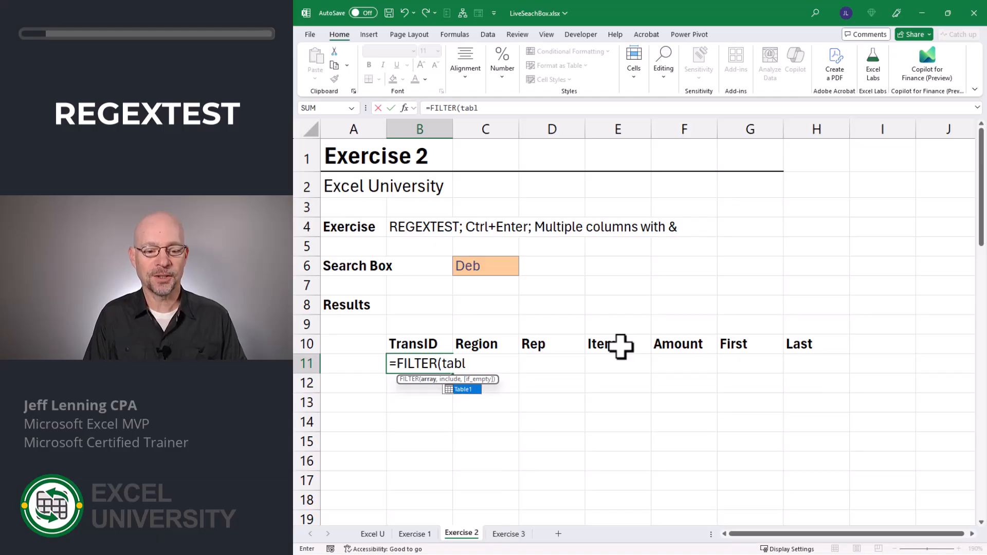
text(e1,)
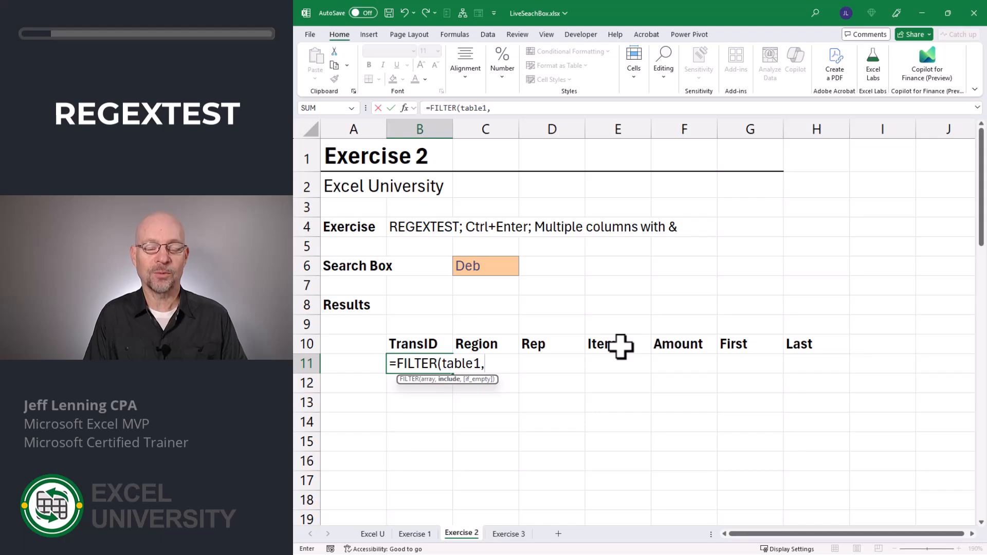
Add a REGEXTEST function as the FILTER formula's include argument, with table1[First] as the text to test
text(rege)
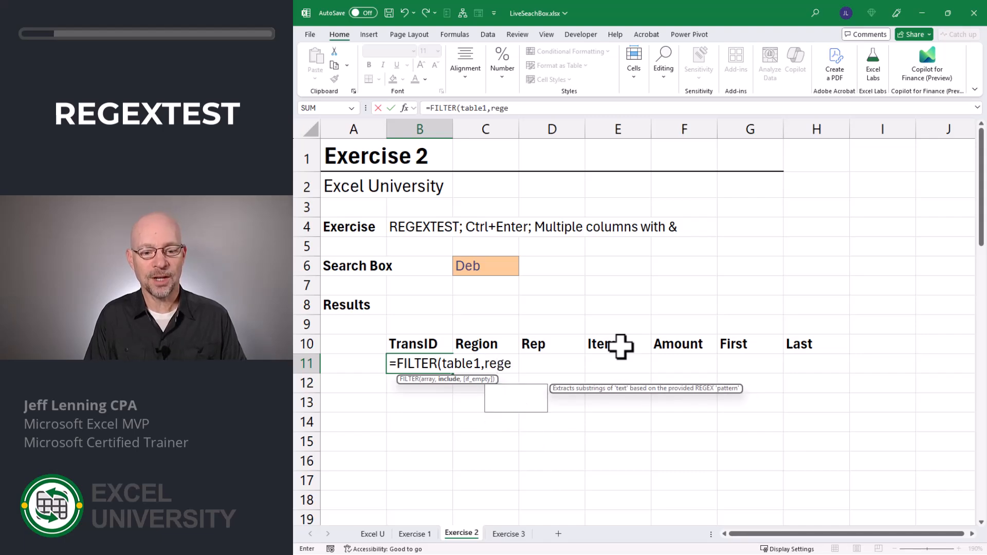
text(xtest()
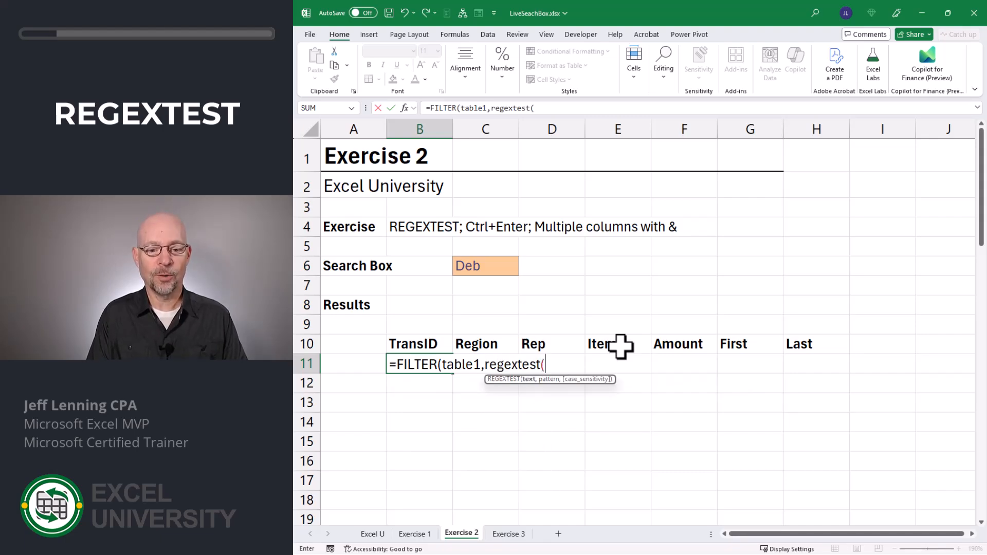
text(table)
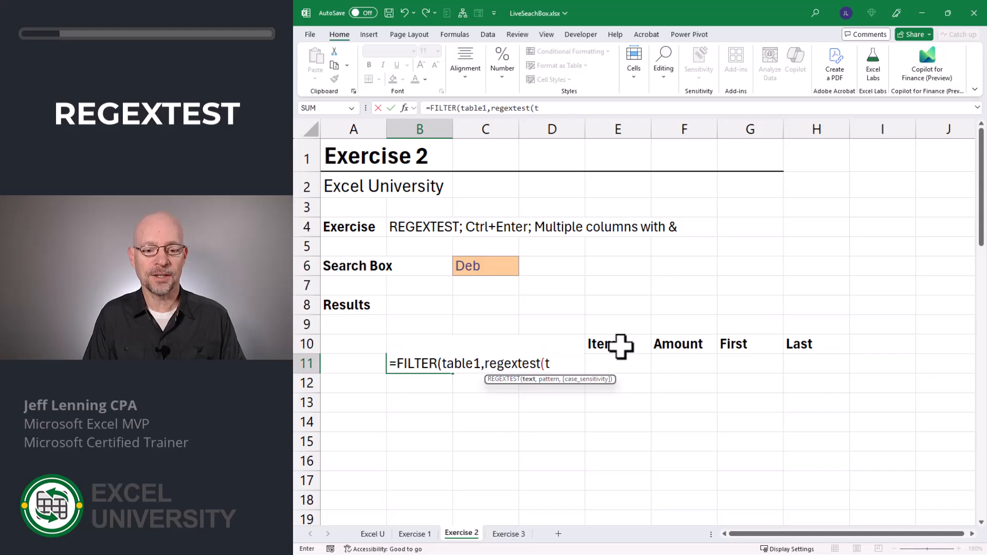
text(1[)
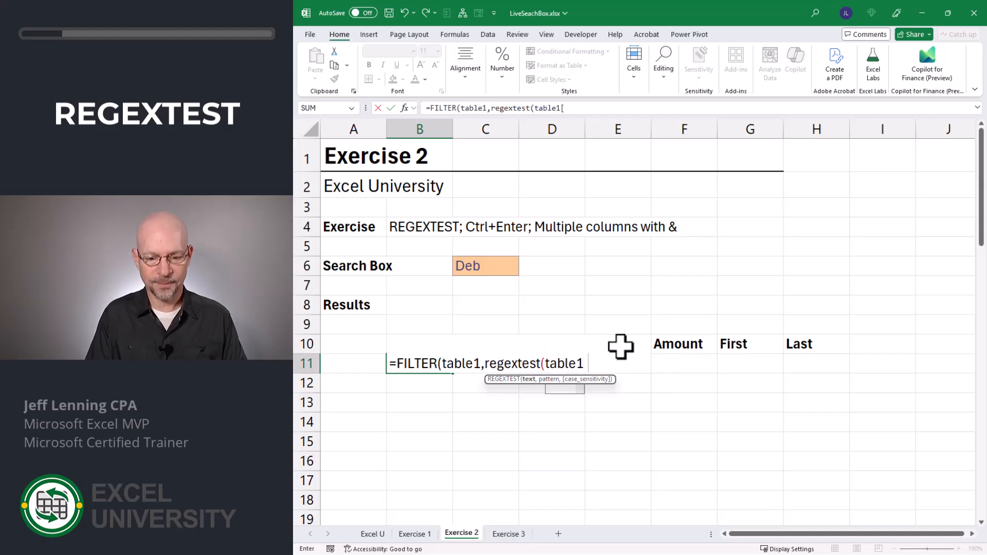
text(fir)
key(Tab)
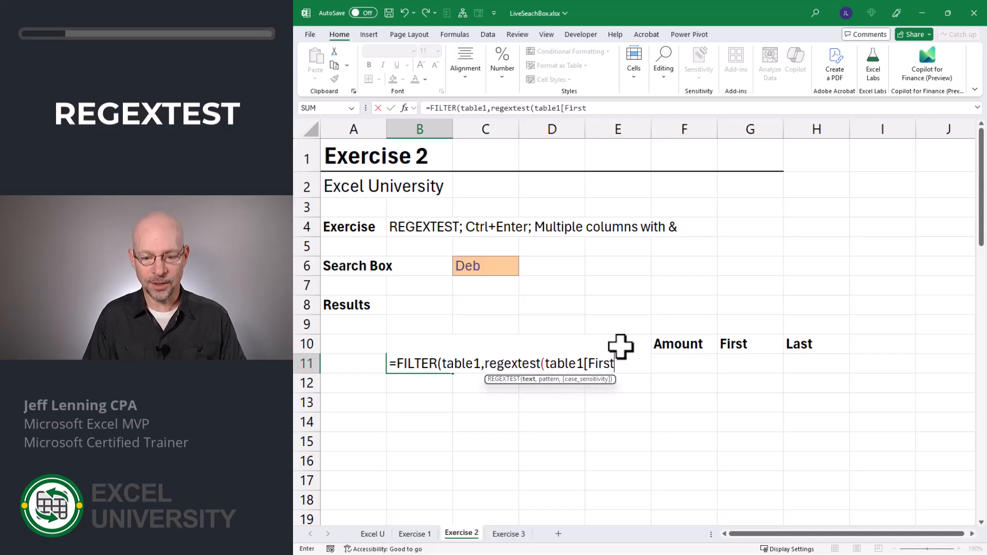
text(])
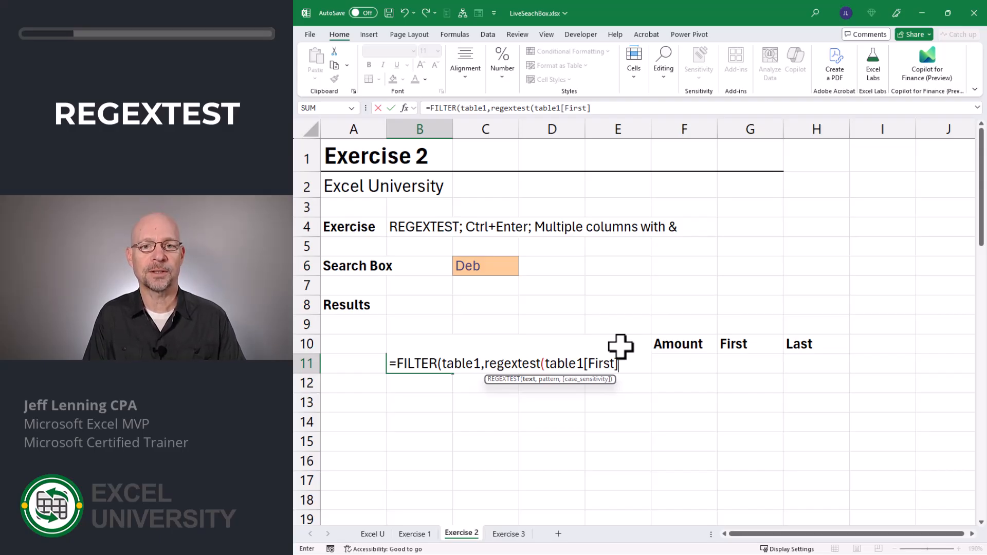
Complete the REGEXTEST arguments with C6 as the pattern and 1 for case-insensitive matching, and commit the formula
text(,)
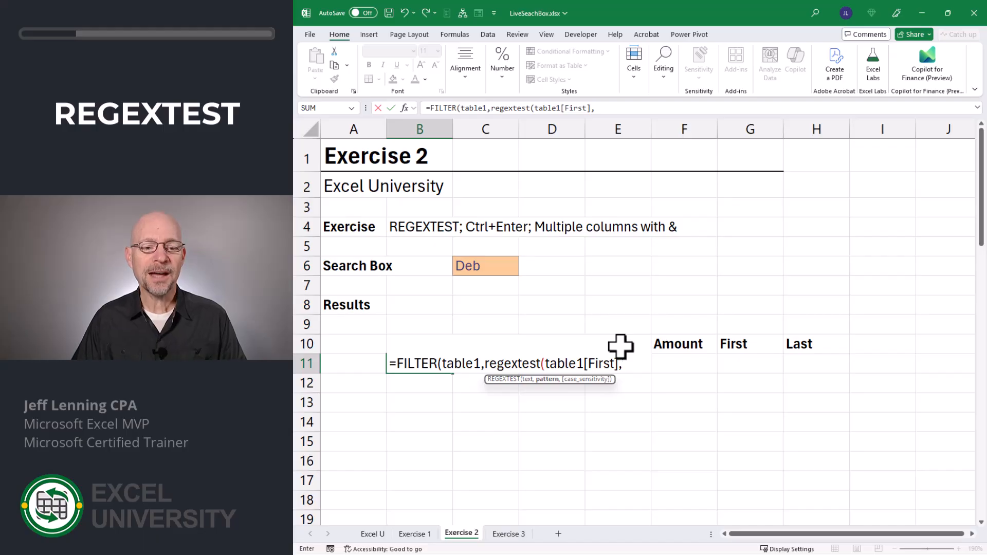
click(473, 268)
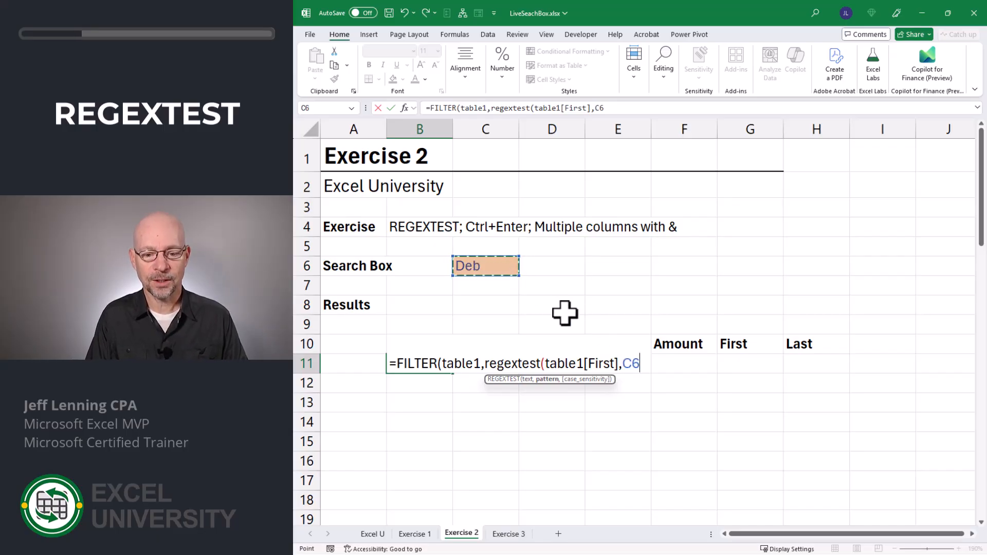
text(,)
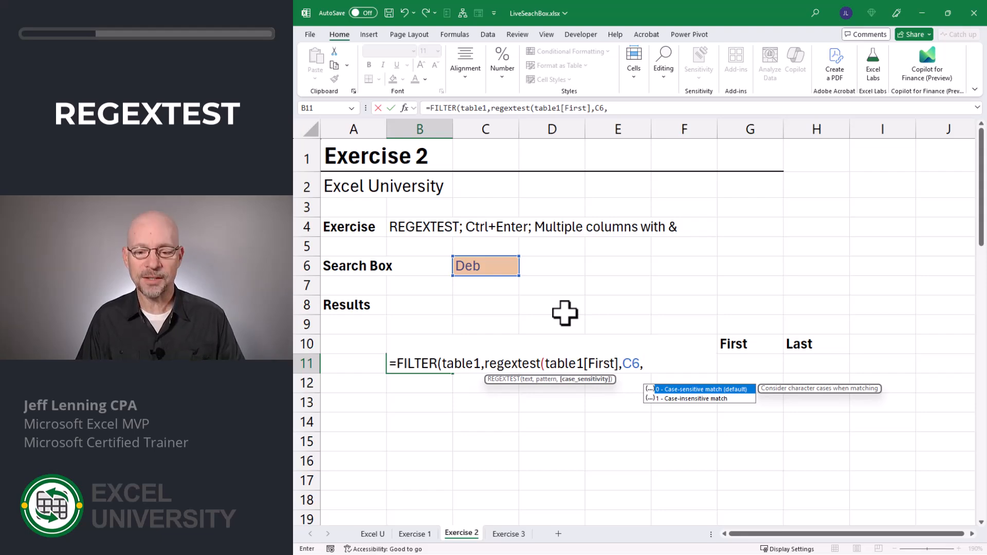
text(1)
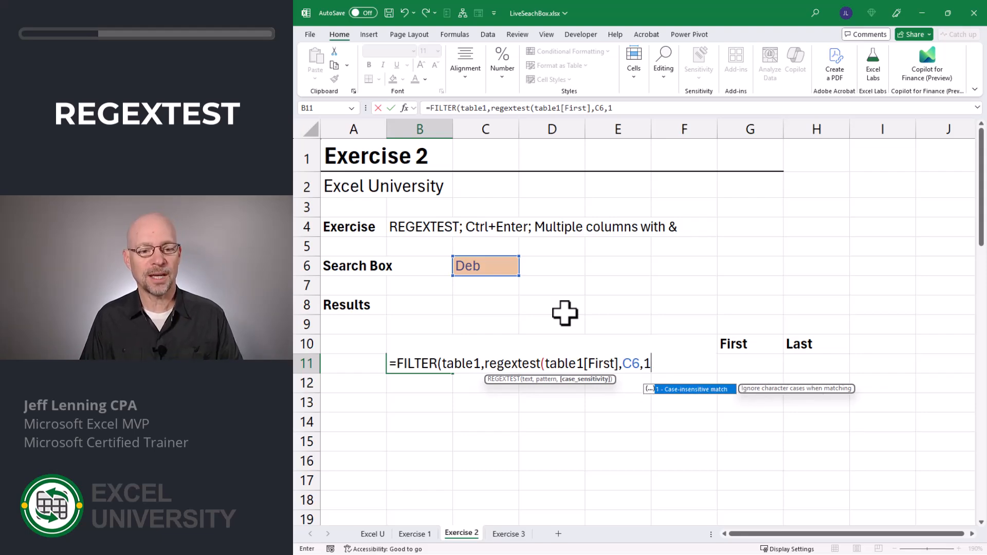
text())
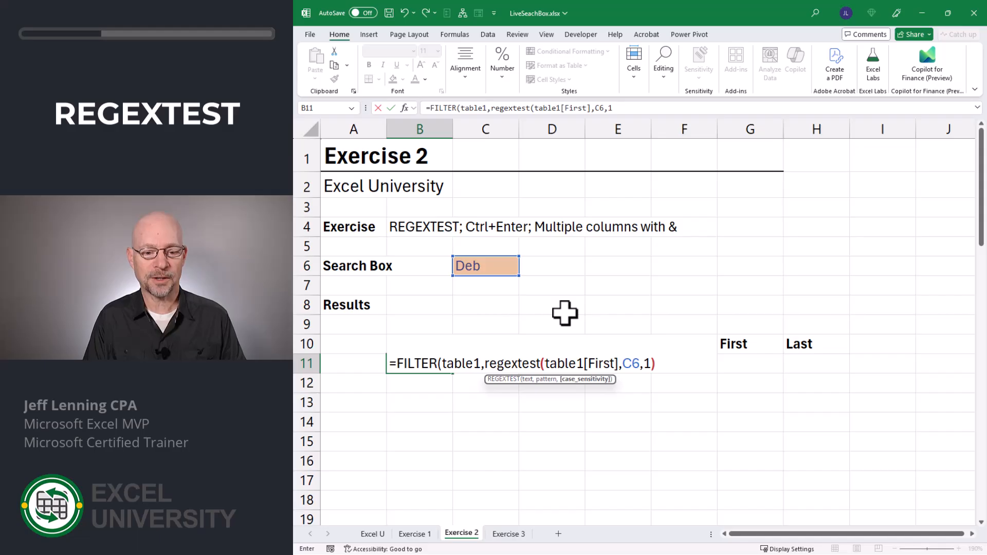
text())
key(Return)
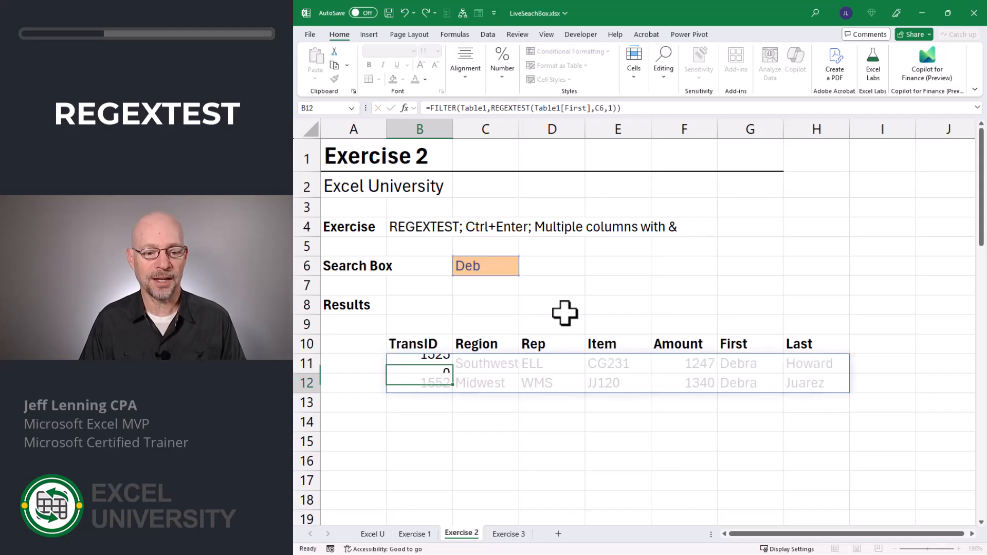
Replace the search text in C6 with "Dav", keeping the search box cell selected
key(Up)
key(Up)
key(Up)
key(Up)
key(Up)
key(Up)
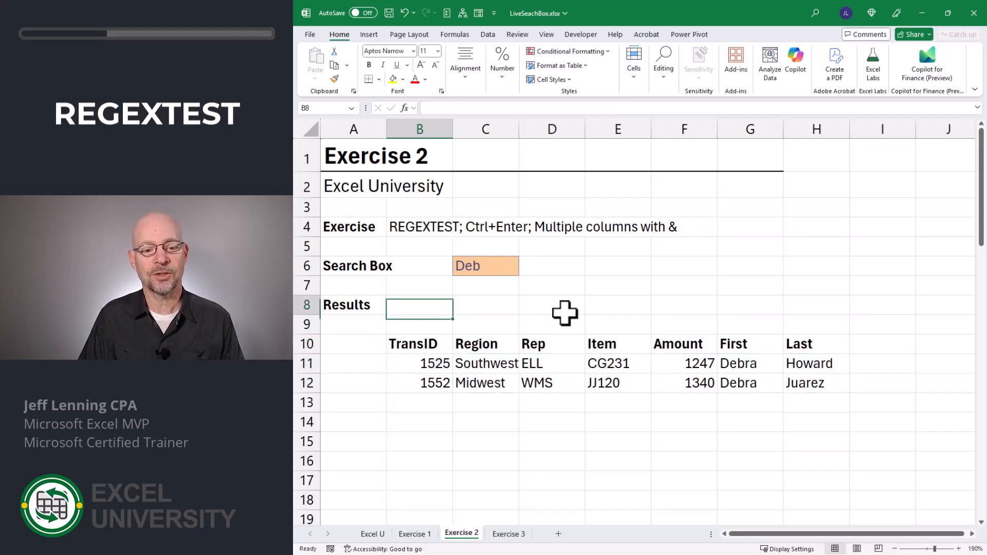
key(Right)
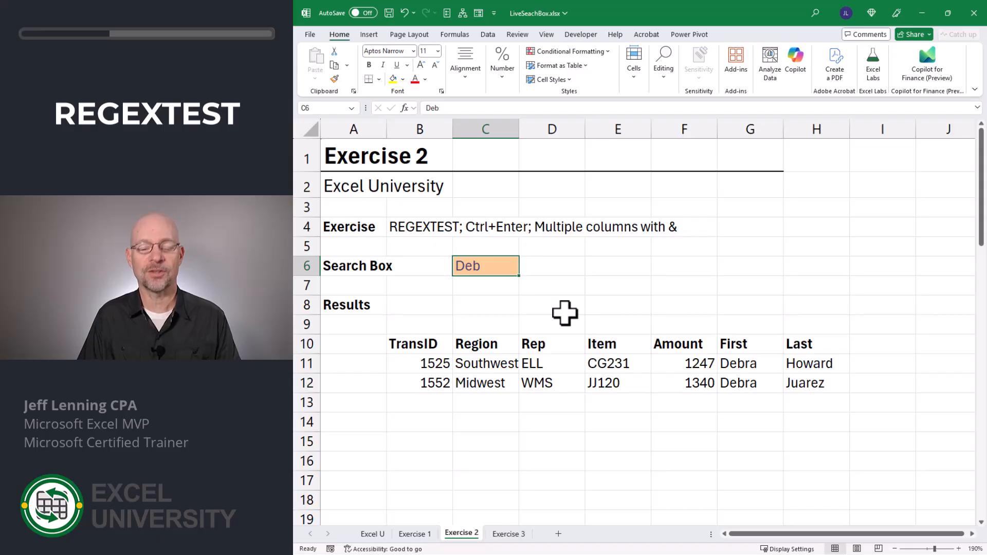
text(Dav)
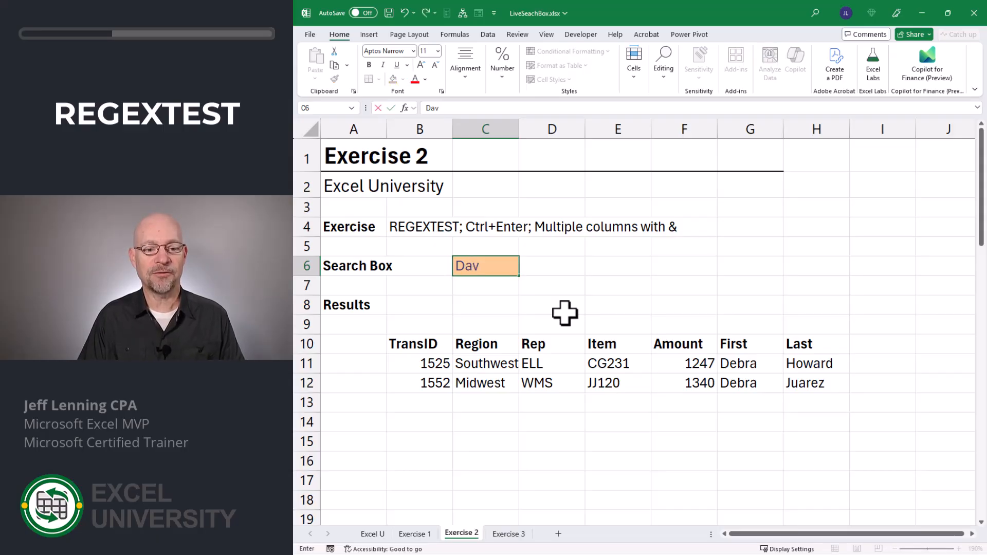
key(ctrl+Return)
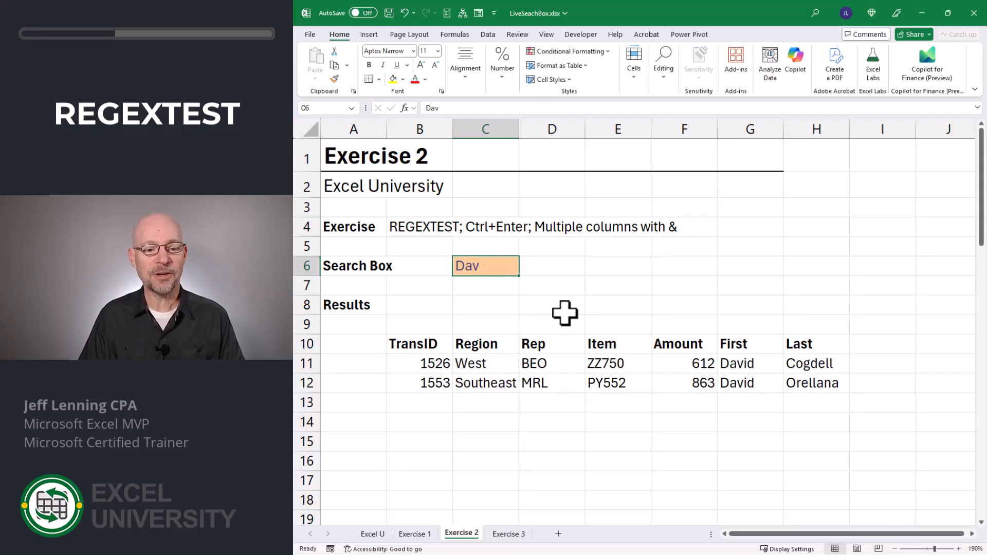
Shorten the search text in C6 to "Da" and extend it again to "Dav"
text(Da)
key(ctrl+Return)
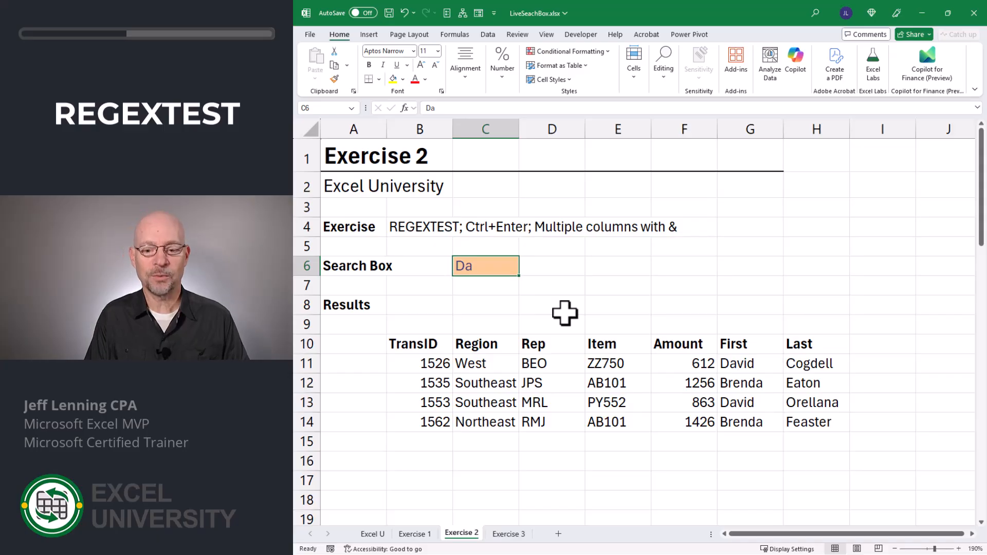
key(F2)
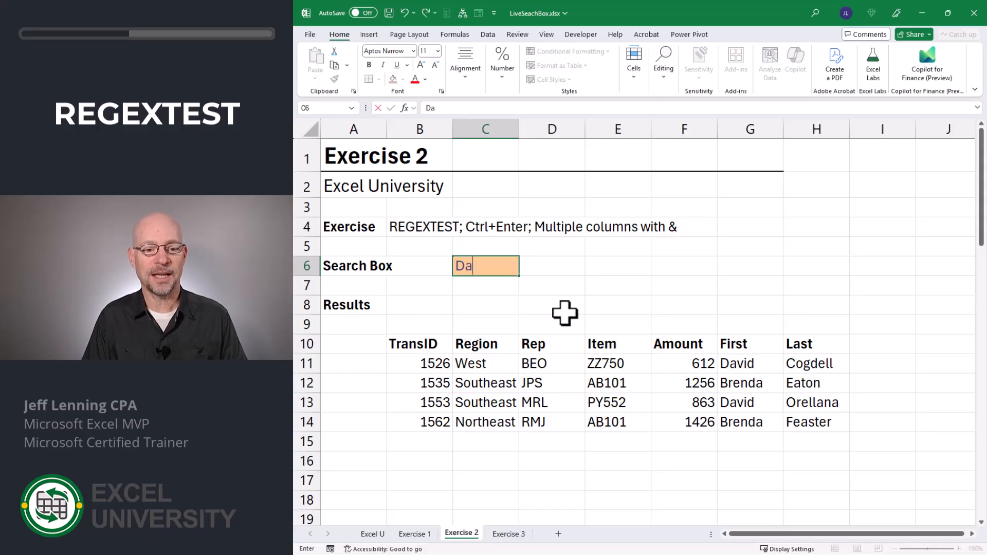
text(v)
key(Return)
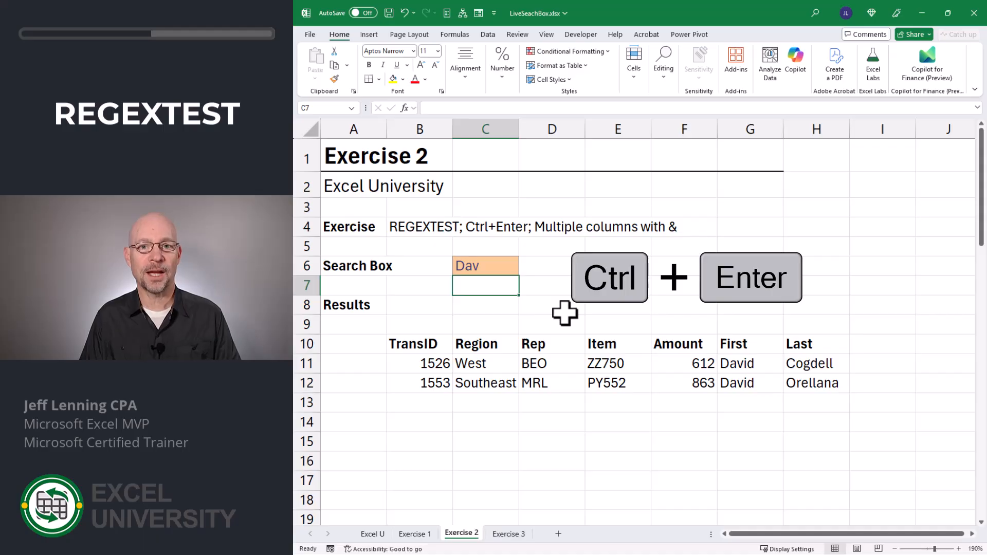
Set the search text in C6 to "Deb" while keeping the search box cell selected
key(Up)
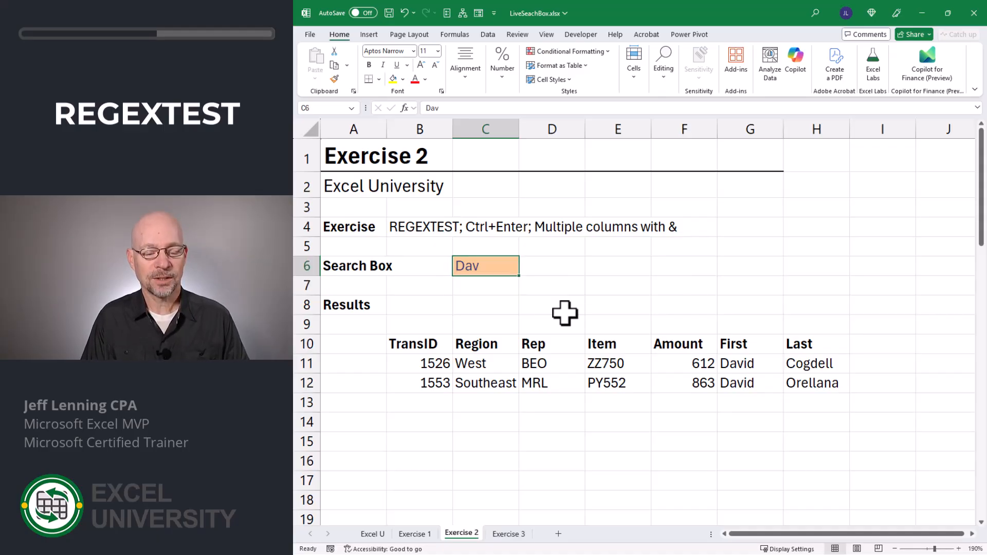
text(Deb)
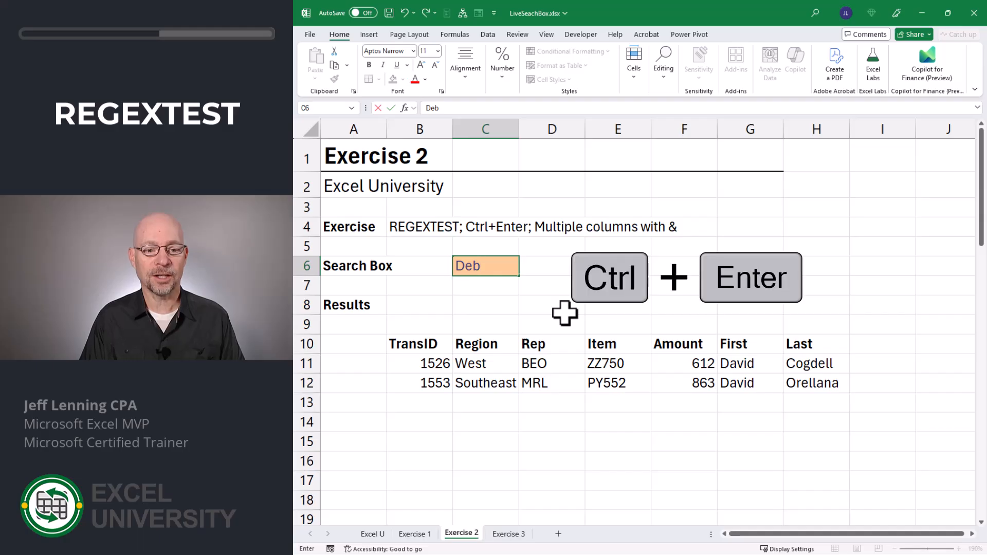
key(ctrl+Return)
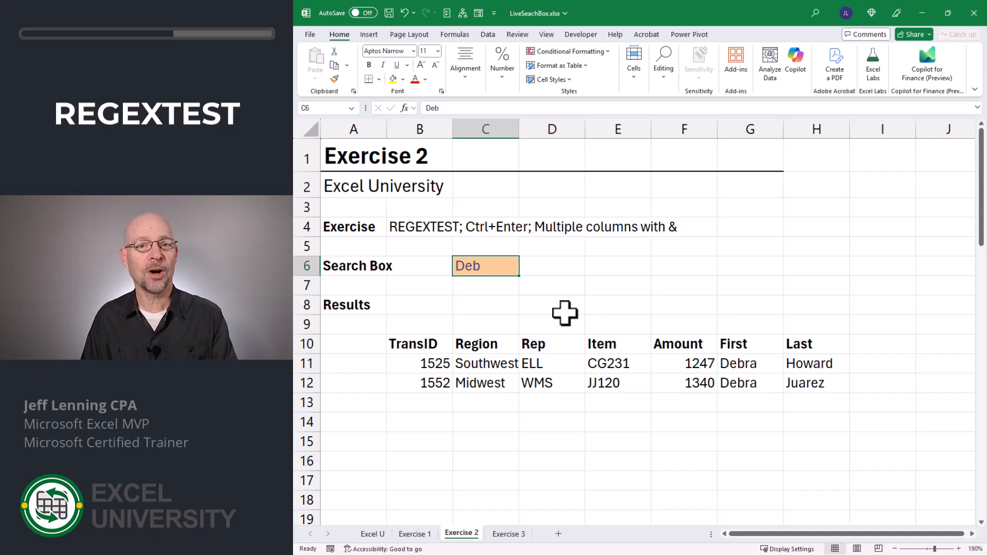
Extend the REGEXTEST text argument in B11 to Table1[First]&Table1[Last], preview the combined names, and commit the formula
double_click(568, 360)
drag(561, 362, 634, 363)
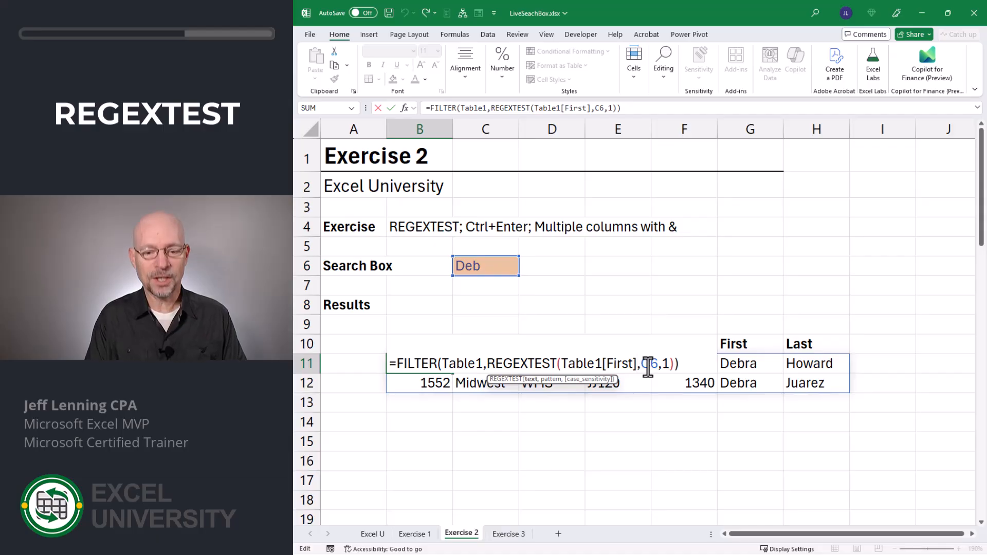
key(BackSpace)
text(&)
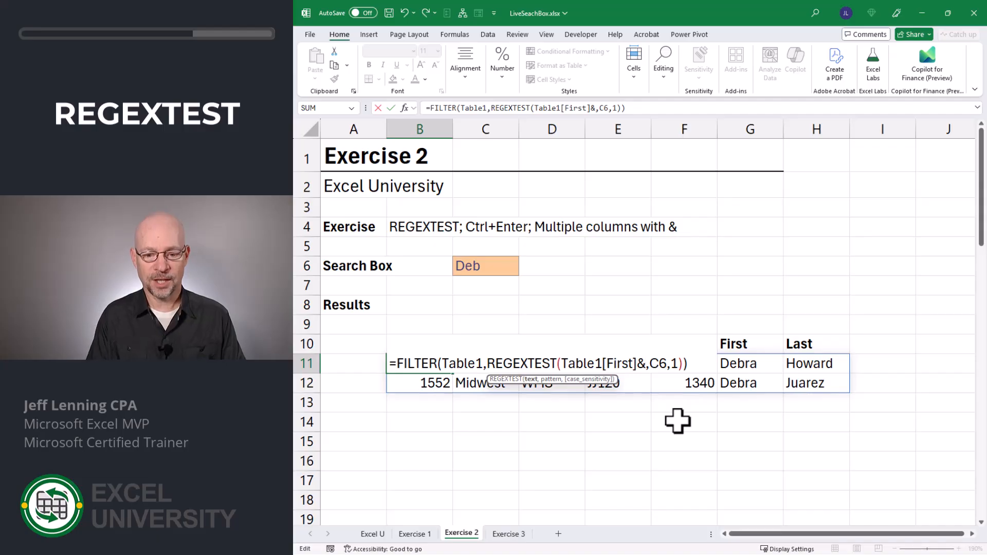
text(tabl)
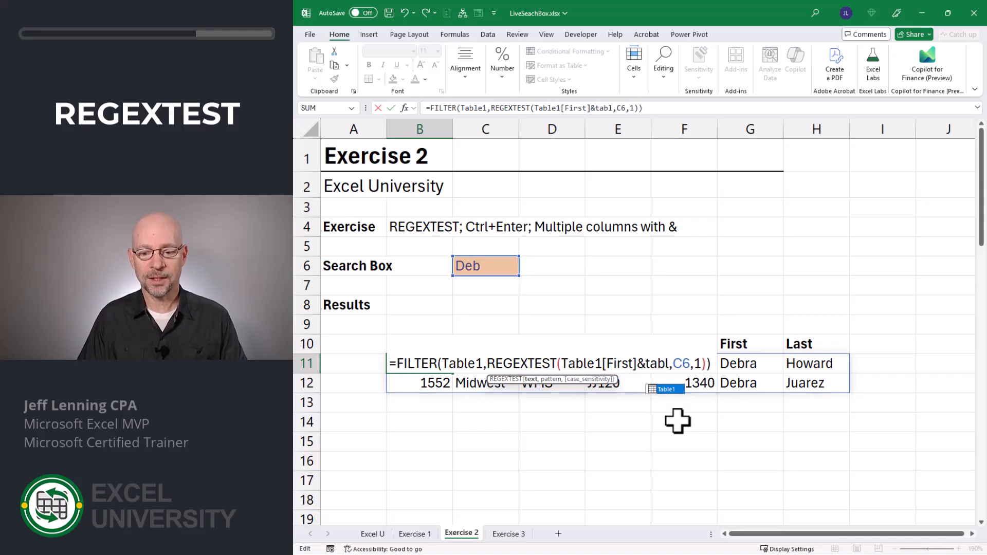
key(Tab)
text([)
key(Down)
key(Down)
key(Down)
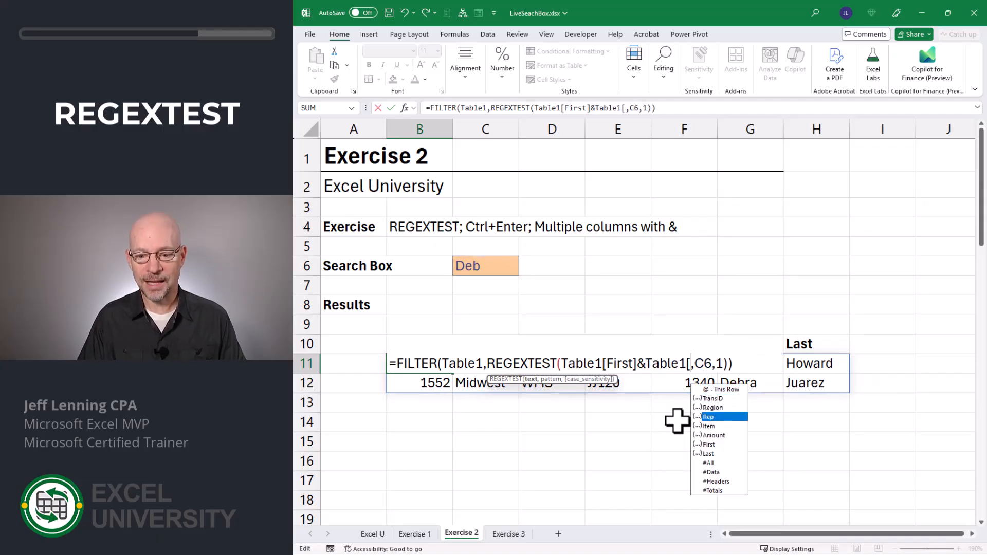
key(Down)
key(Down)
key(Down)
key(Down)
key(Tab)
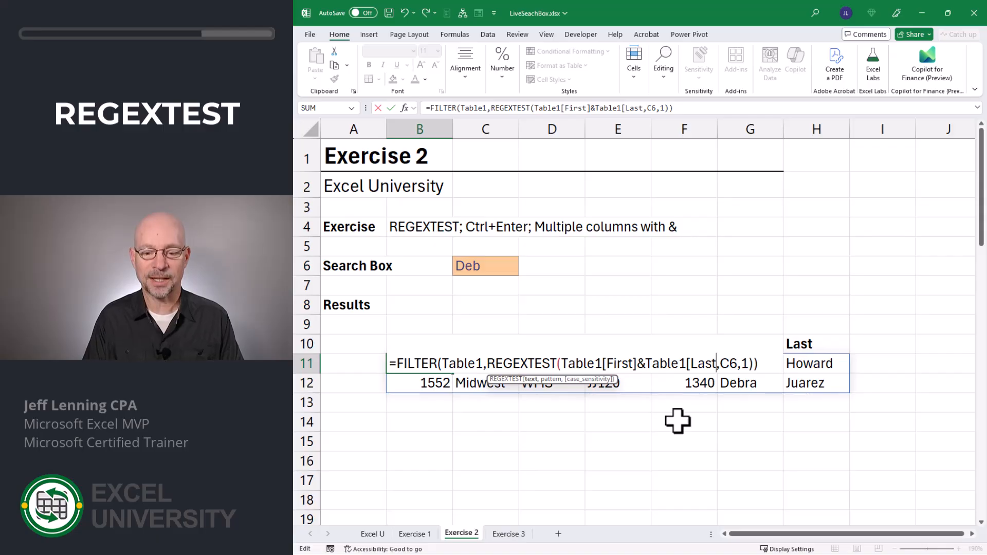
text(])
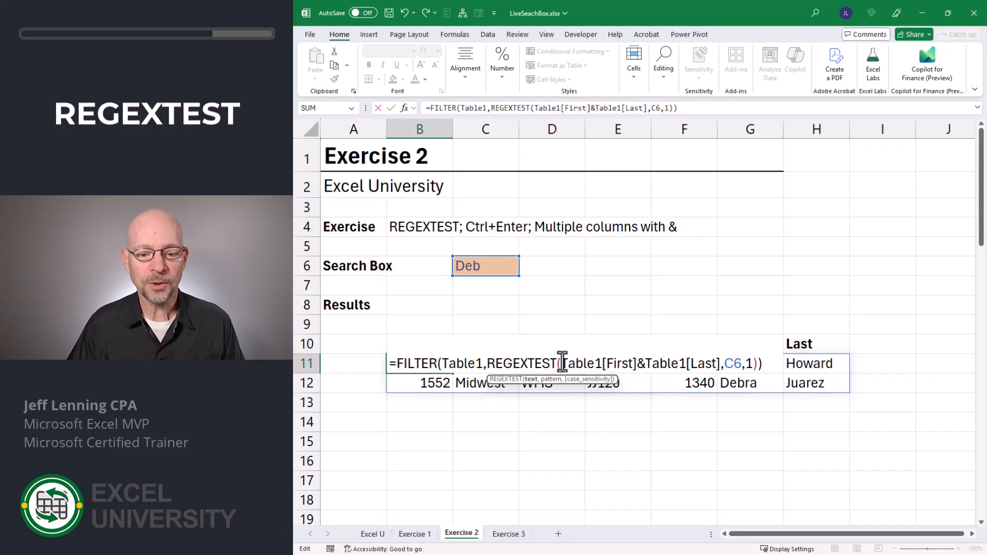
drag(561, 363, 719, 383)
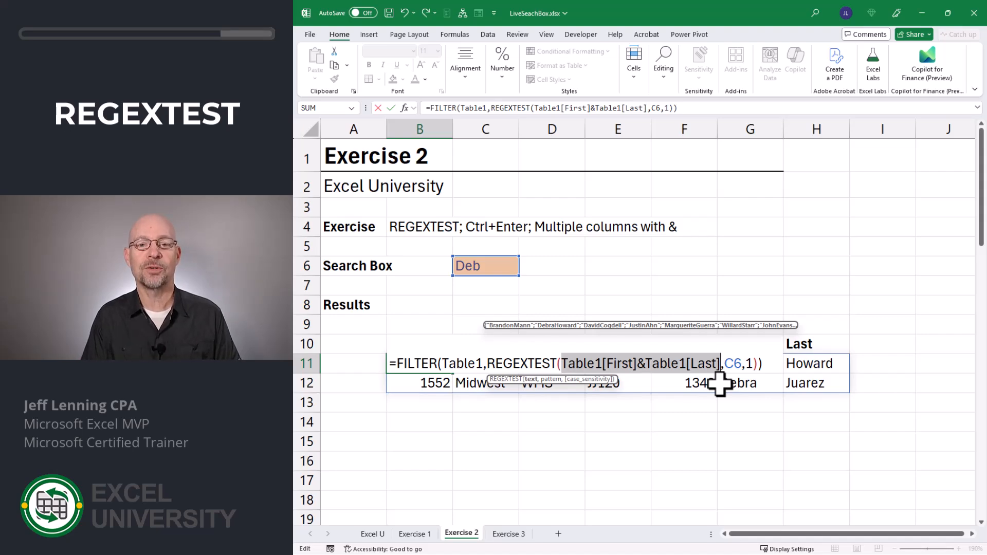
key(Return)
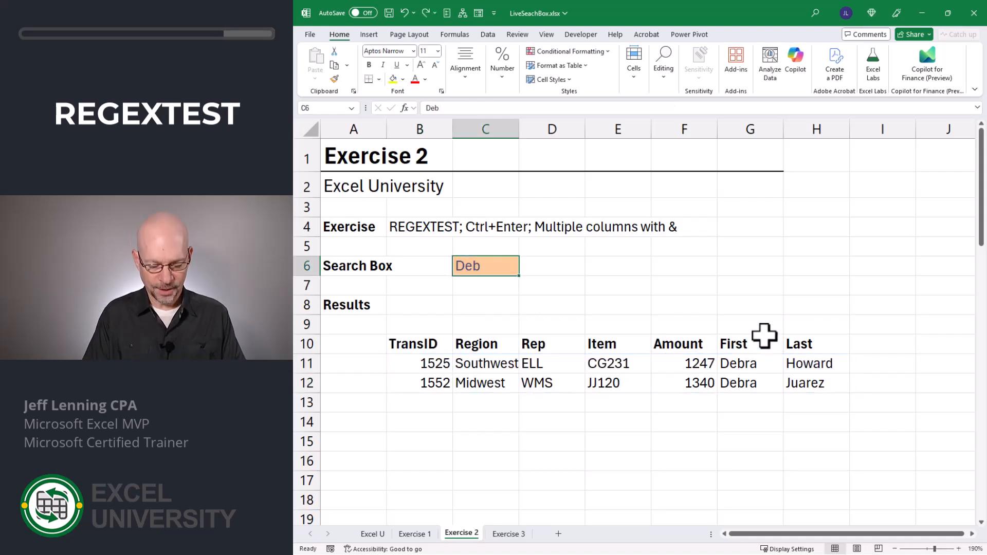
Enter the partial search text "en" in the search box, C6
text(en)
key(ctrl+Return)
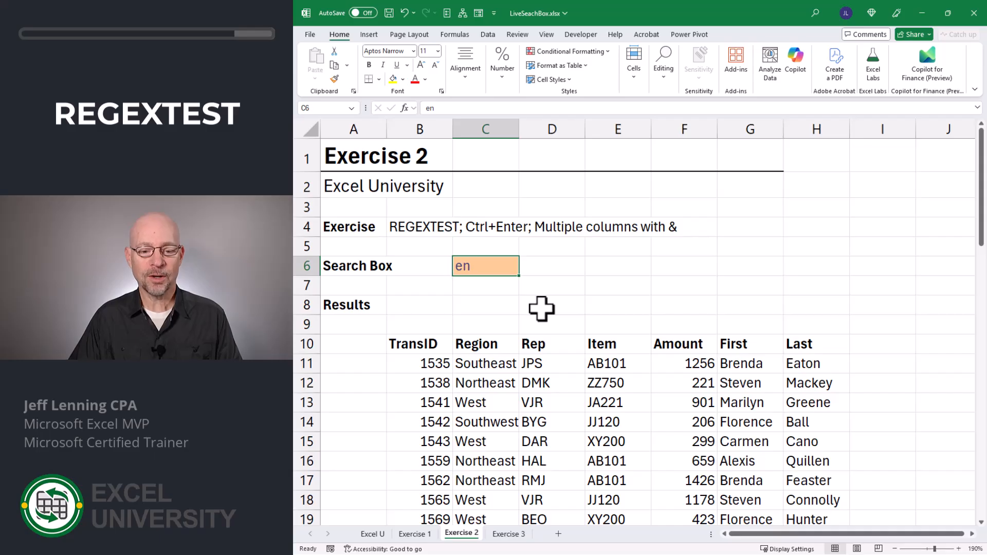
Append &Table1[Rep] after Table1[Last] in the REGEXTEST text argument of the B11 formula and commit it
key(F2)
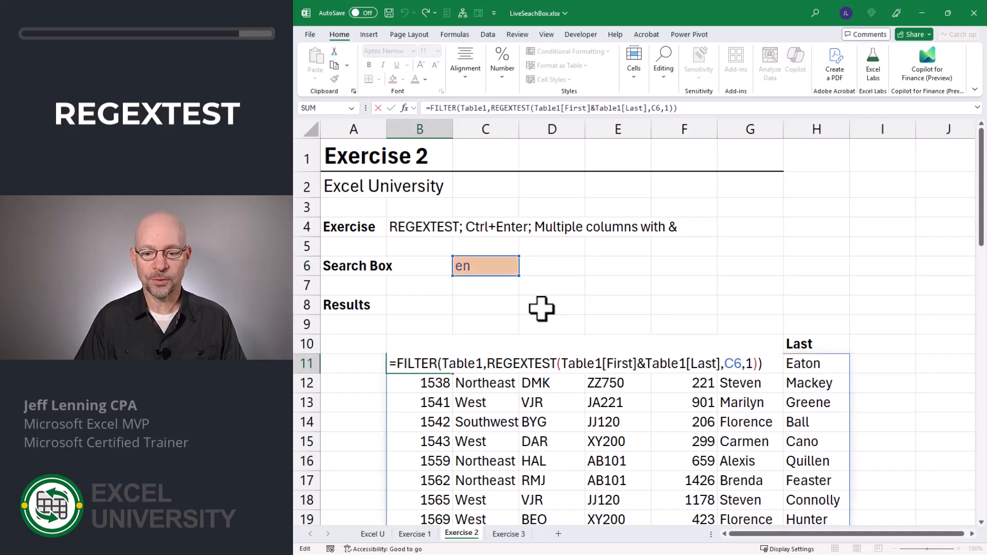
key(Left)
key(Left)
key(Left)
key(Left)
key(Left)
key(Left)
key(Left)
key(Left)
key(Left)
key(Left)
key(Left)
key(Left)
key(Left)
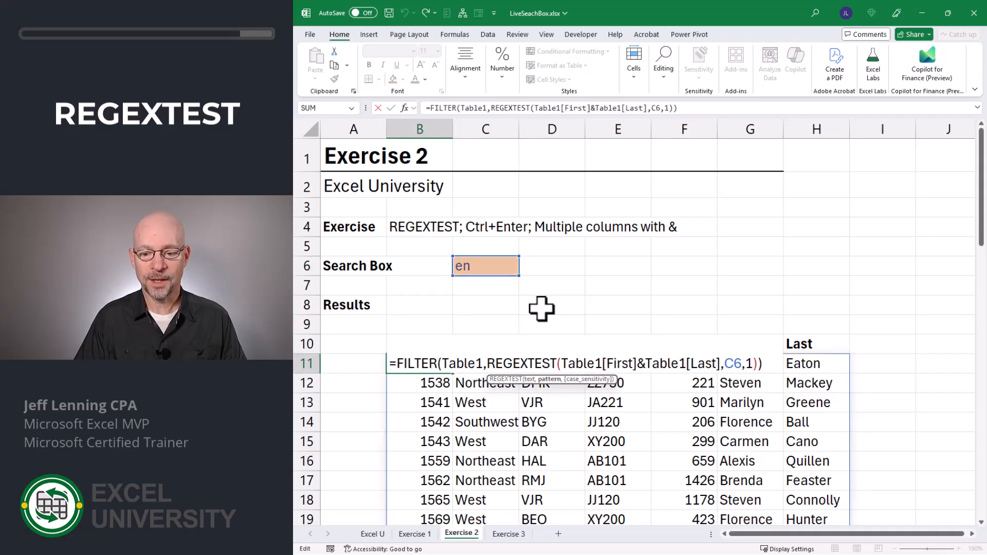
key(Right)
key(Right)
key(Right)
key(Right)
key(Right)
key(Right)
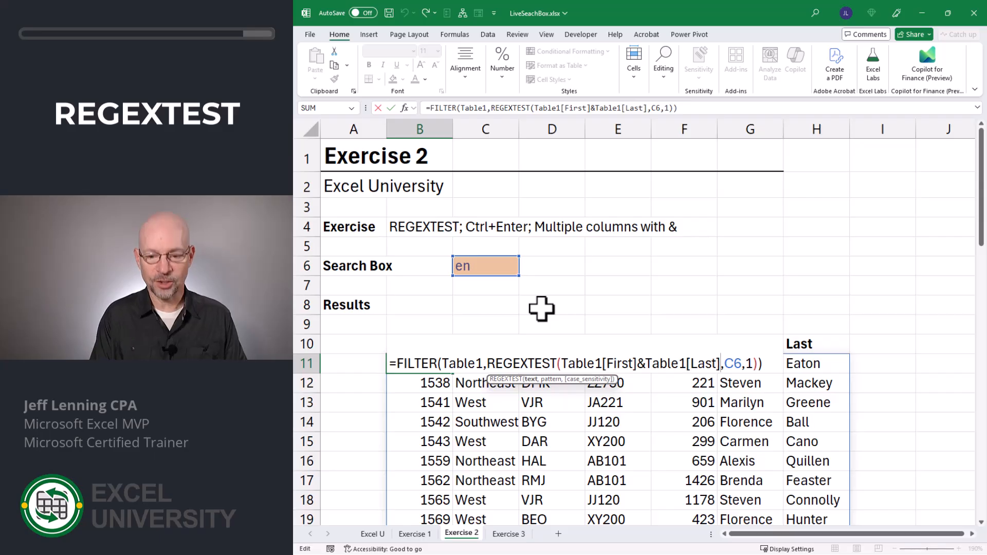
text(&tab)
key(Tab)
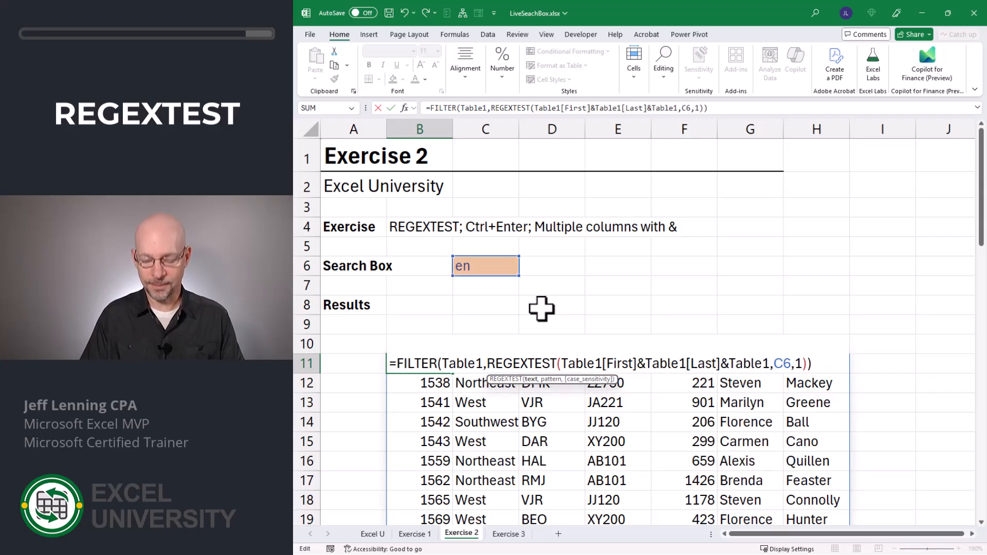
text([Rep)
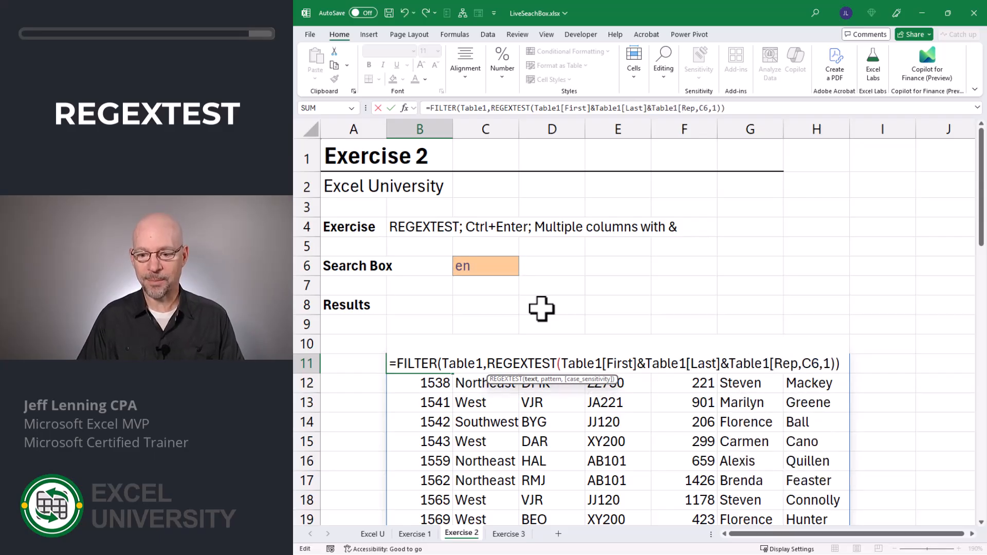
text(])
key(ctrl+Return)
Return to the search box, C6, and enter the search text "tp"
key(Up)
key(Up)
key(Up)
key(Up)
key(Up)
key(Right)
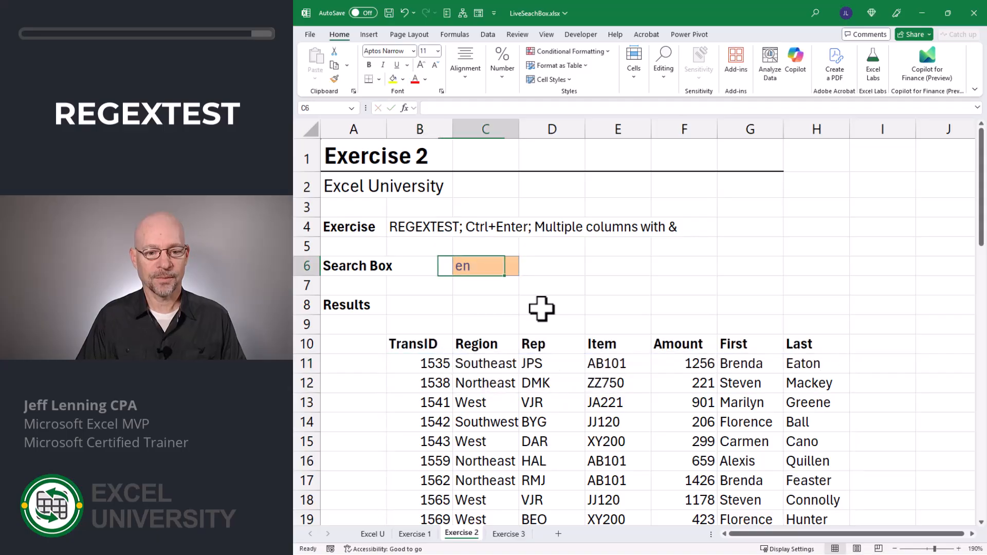
text(tp)
key(ctrl+Return)
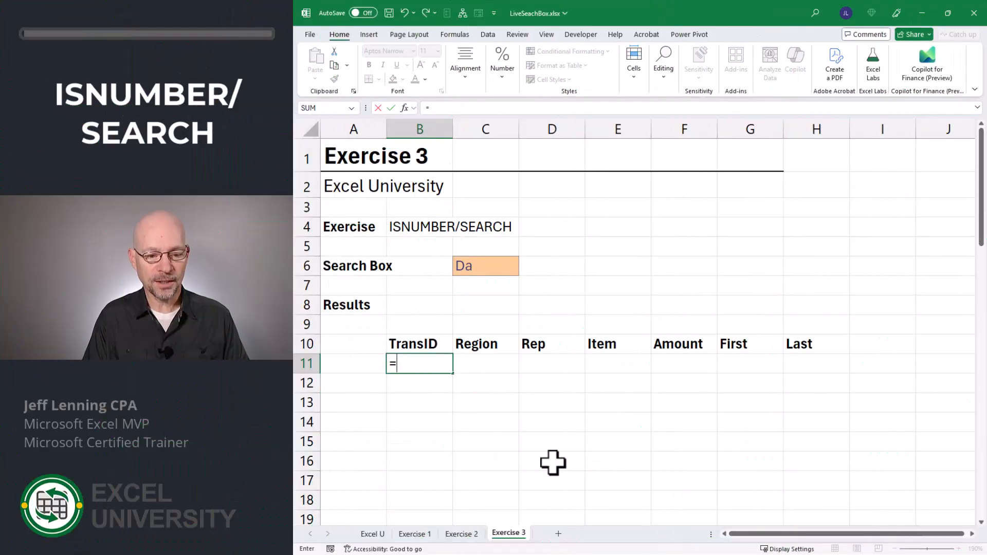
Begin a FILTER formula in B11 of the Exercise 3 sheet with Table1 as the array
text(fil)
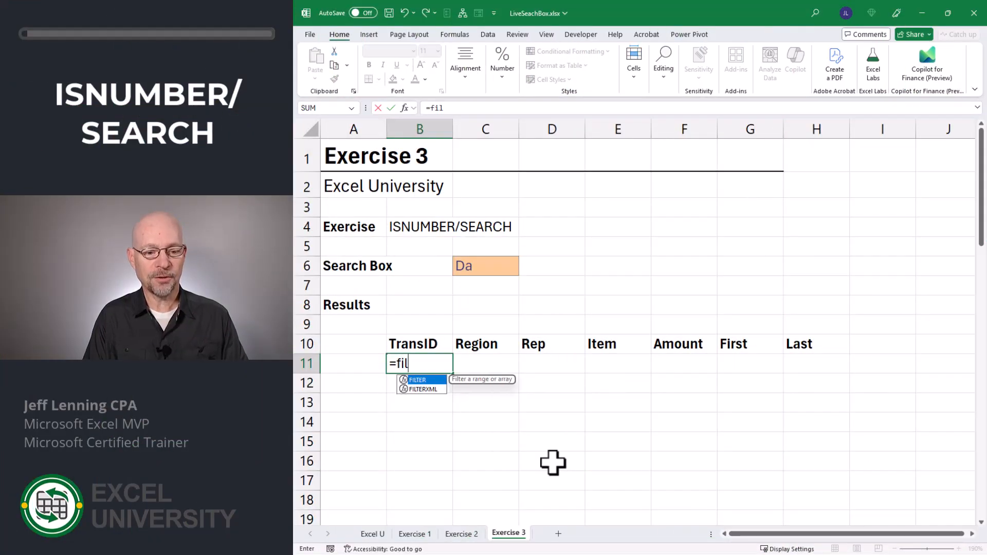
key(Tab)
text(ta)
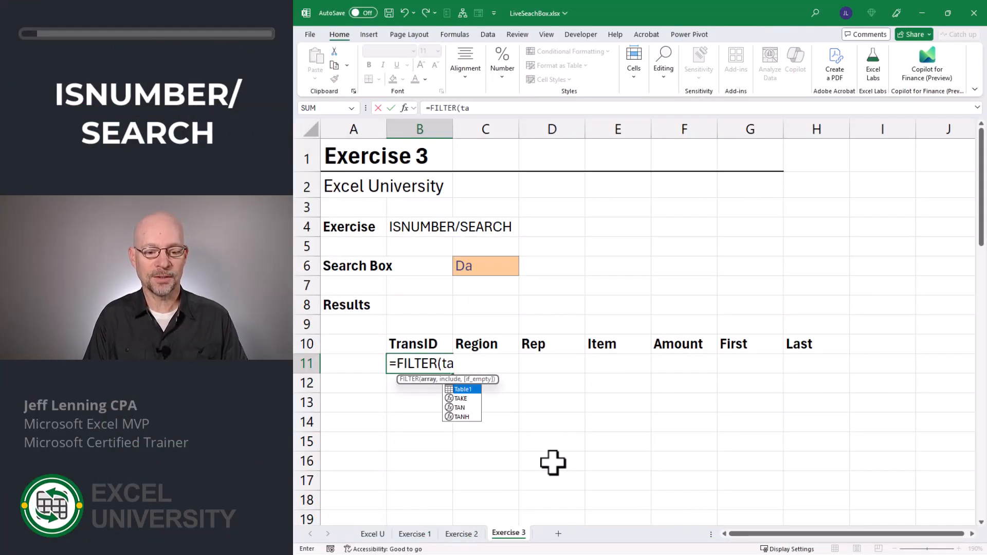
key(Tab)
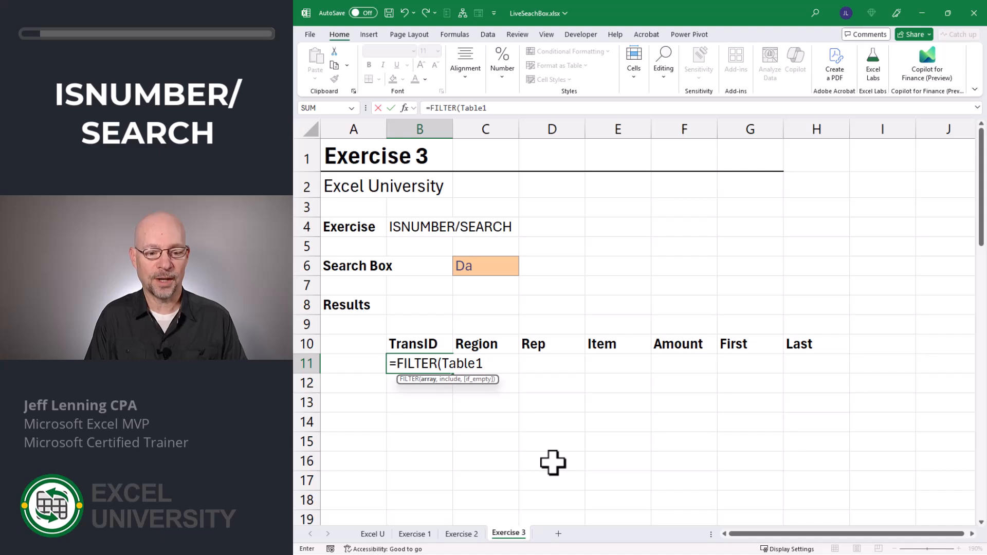
text(,)
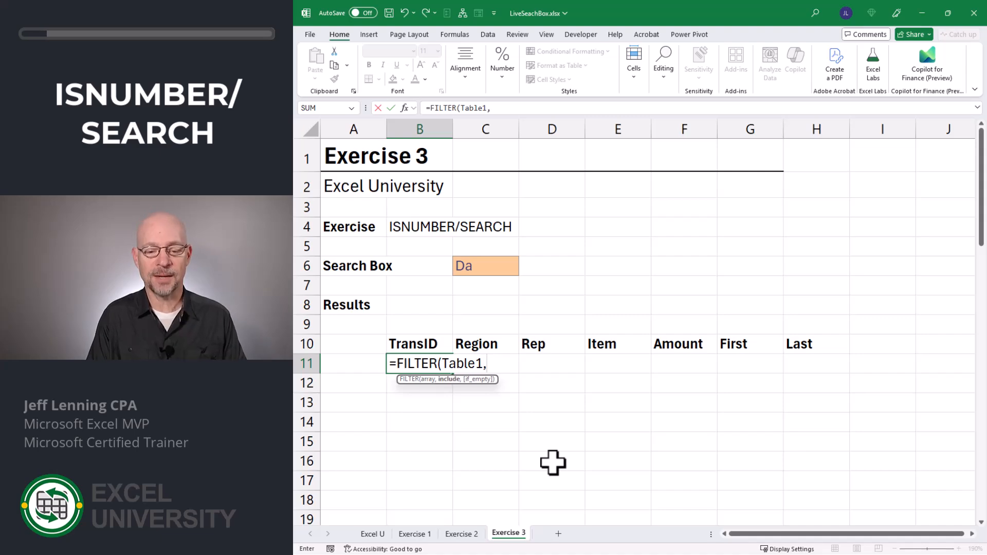
Nest SEARCH inside ISNUMBER as the FILTER formula's include argument, with C6 as the text to find
text(isnum)
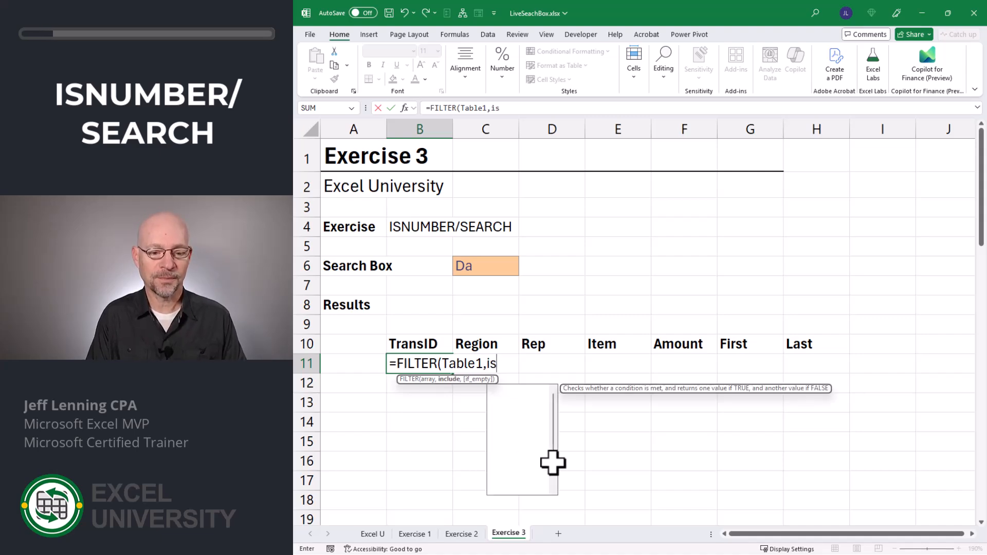
key(Tab)
text(se)
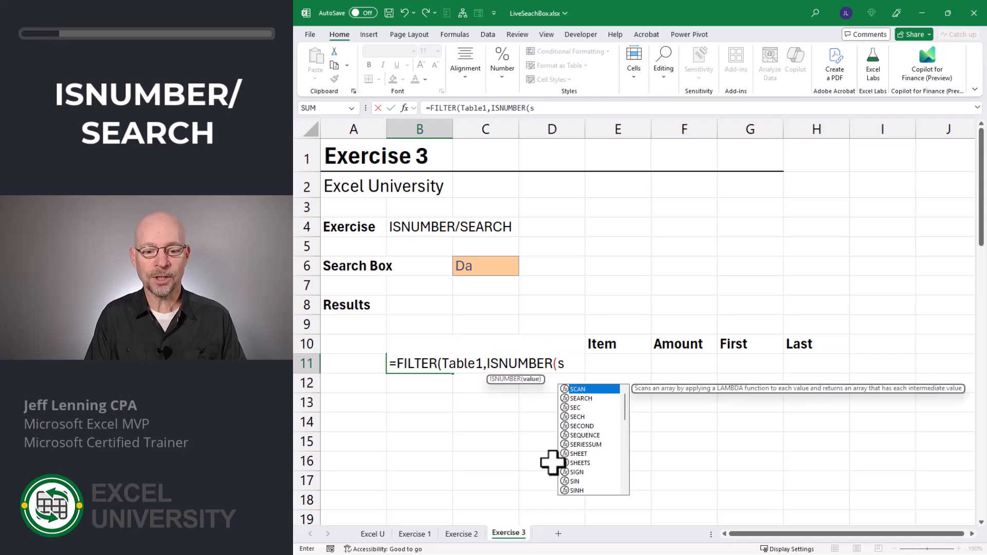
key(Tab)
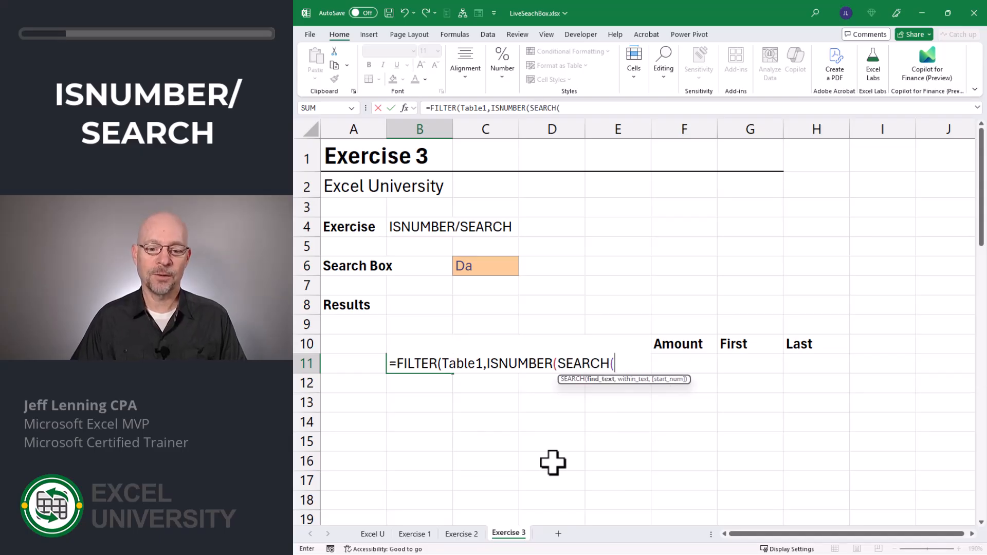
click(484, 265)
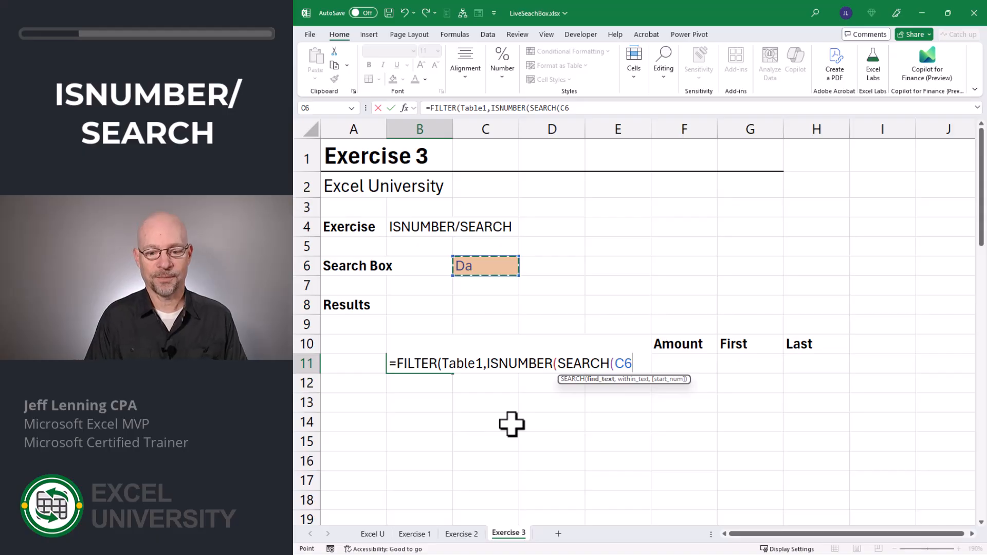
text(,)
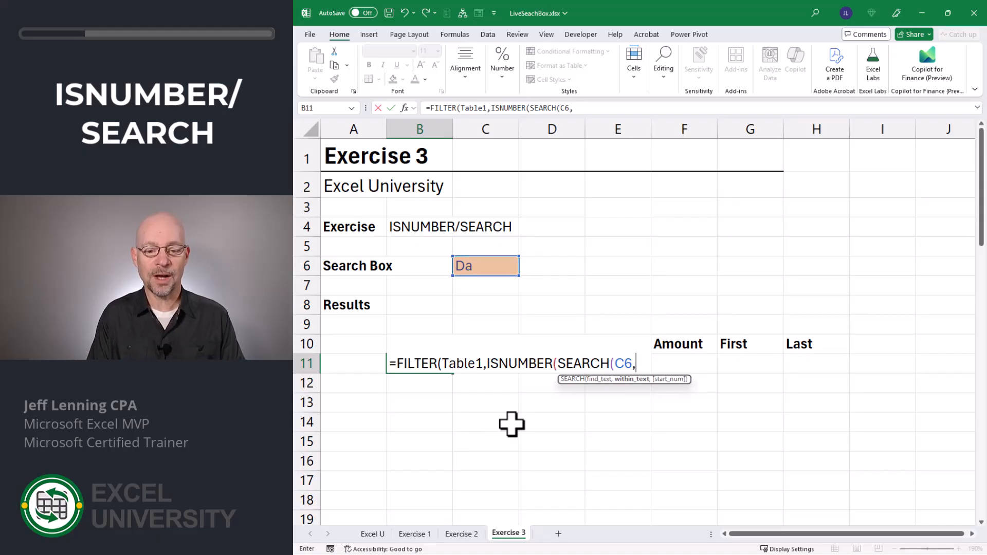
Set Table1[First] as the SEARCH function's text to search within, and close the SEARCH and ISNUMBER functions
text(tabl)
key(Tab)
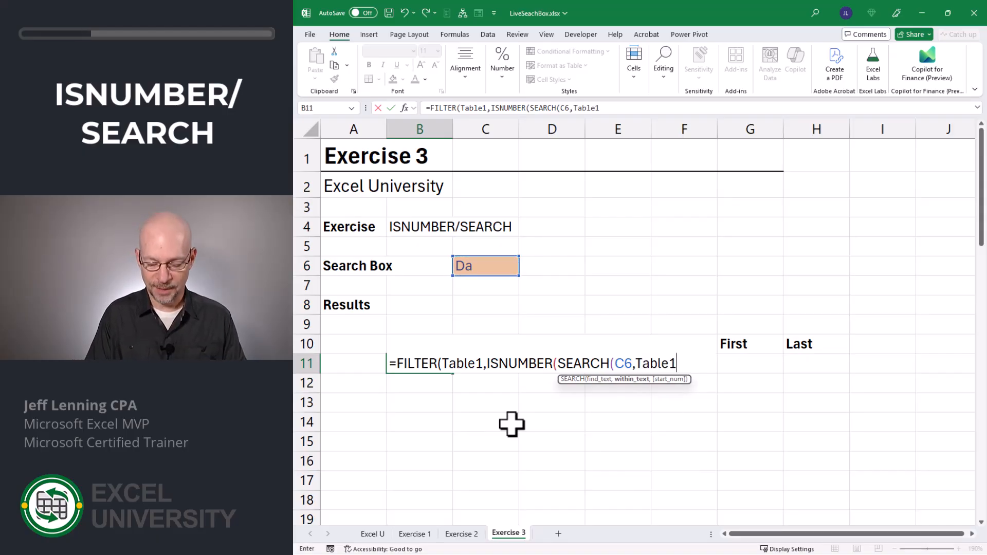
text([)
key(Down)
key(Down)
key(Down)
key(Down)
key(Down)
key(Down)
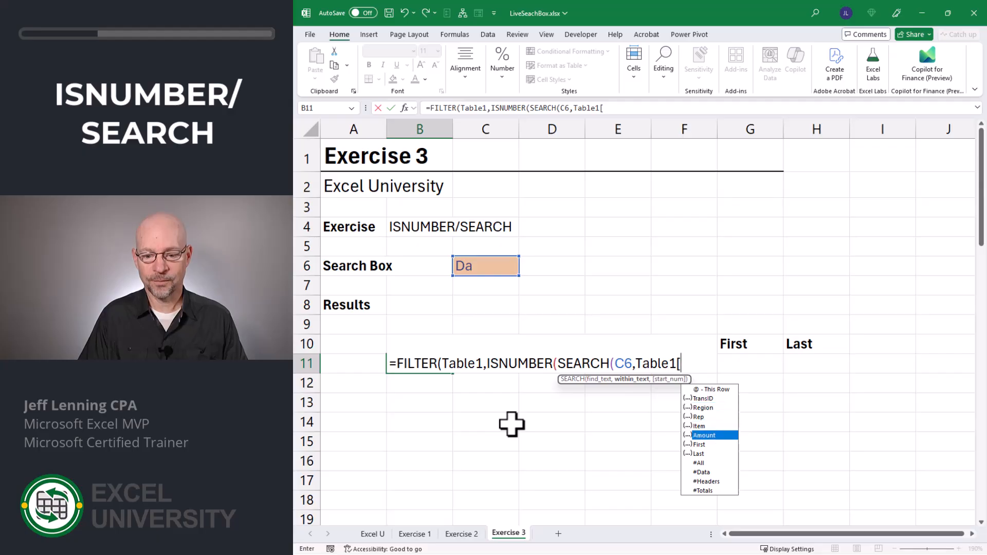
key(Tab)
text(])
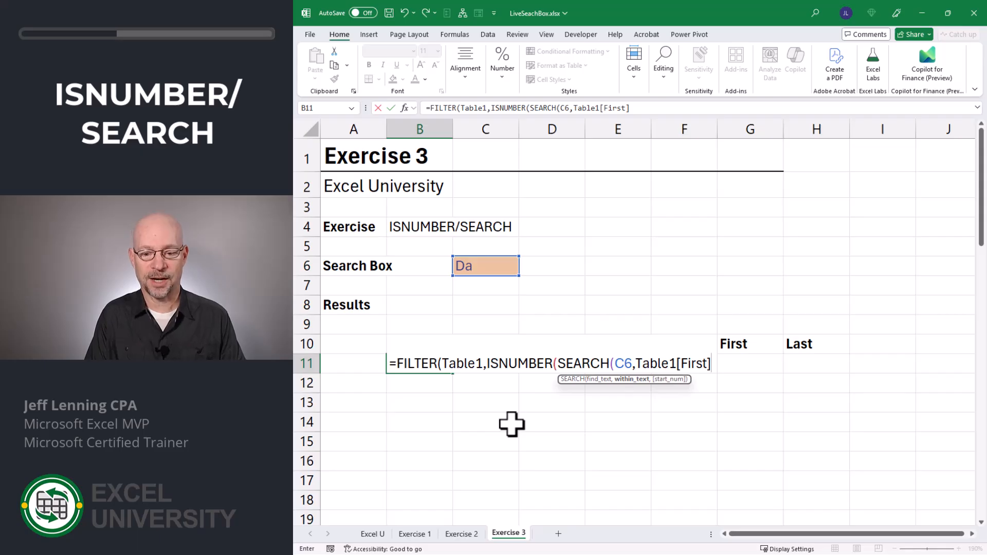
text())
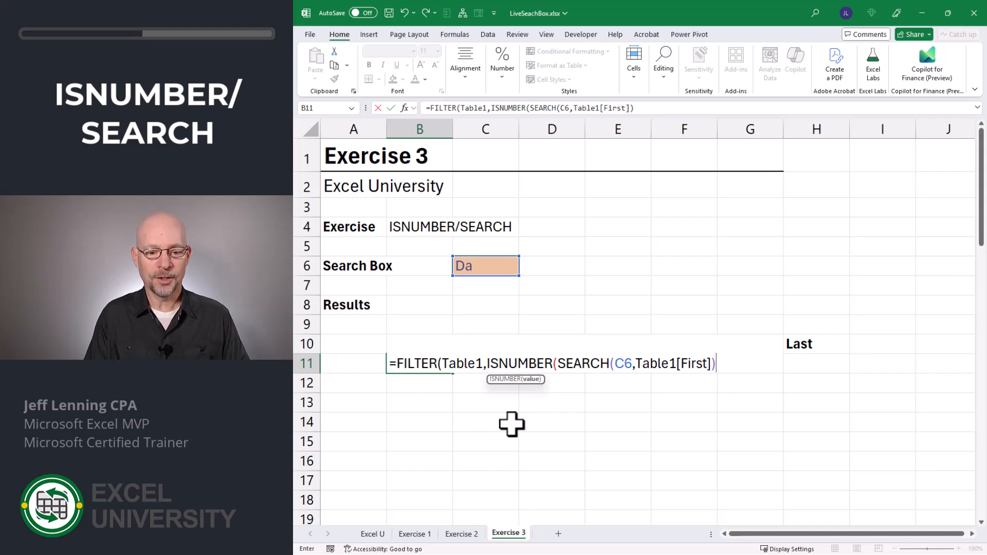
text())
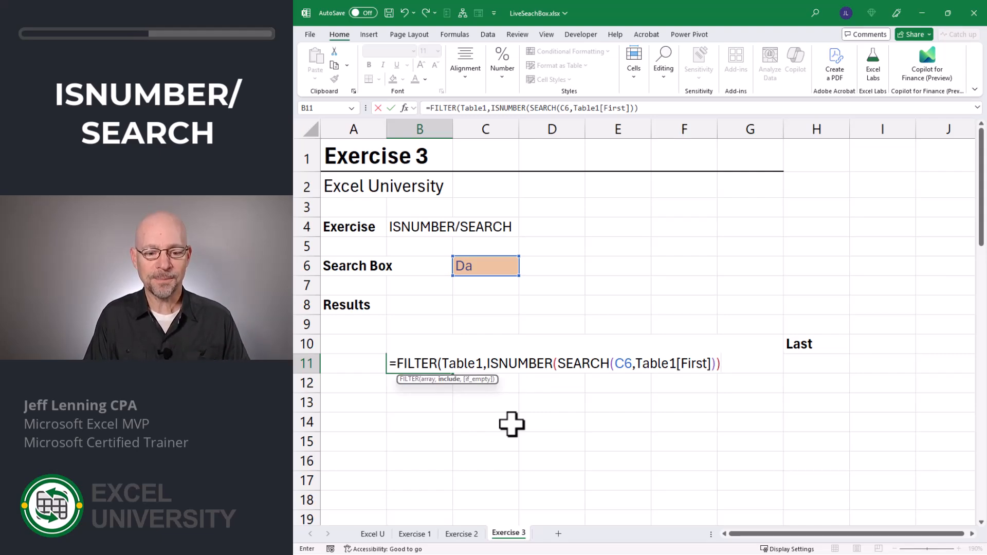
Add "No matches" as the FILTER function's if_empty argument, commit the B11 formula and review it
text(,)
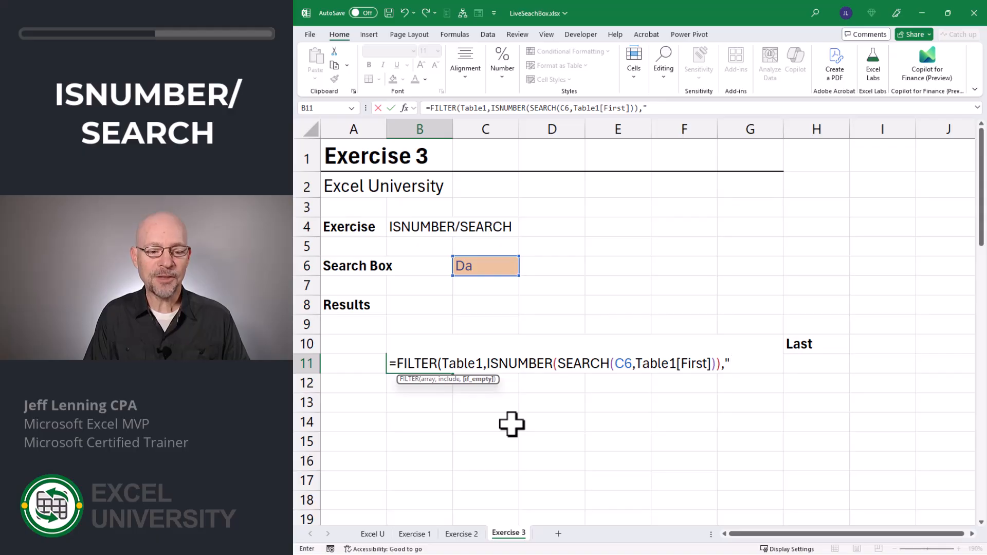
text(")
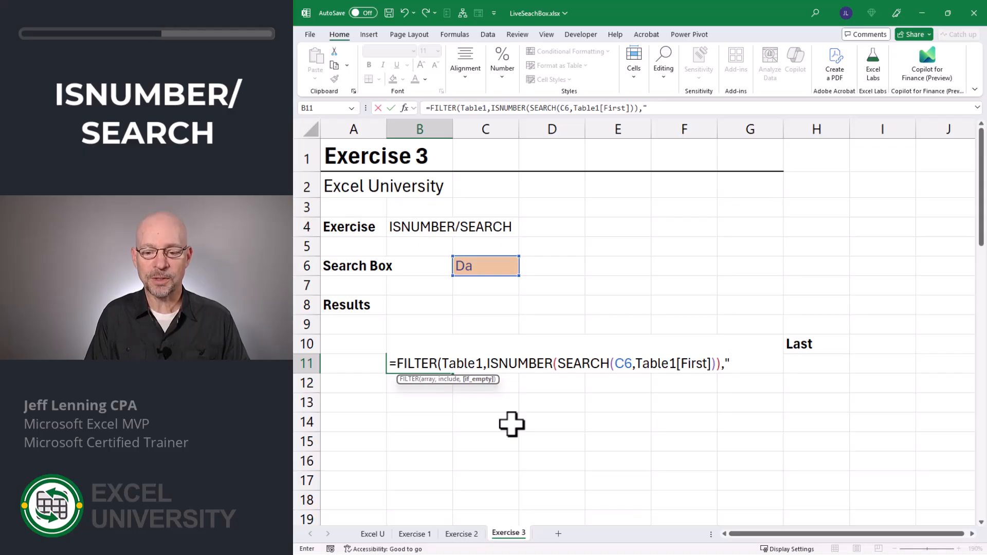
text(No matches)
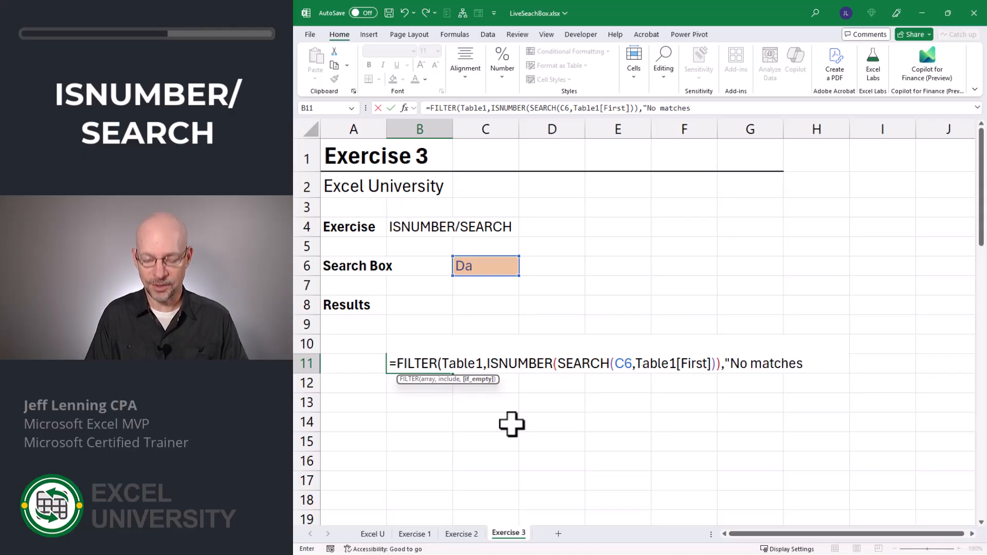
text("))
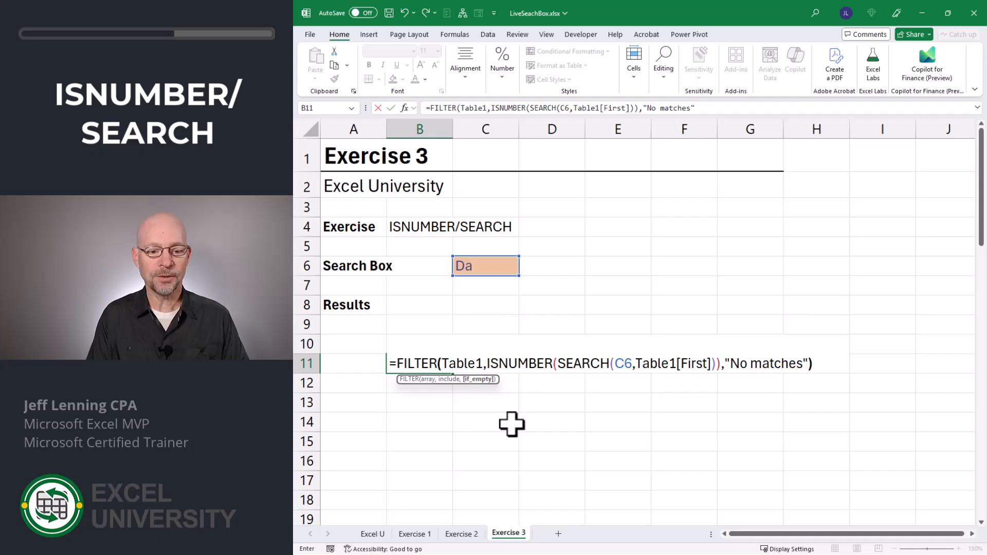
key(Return)
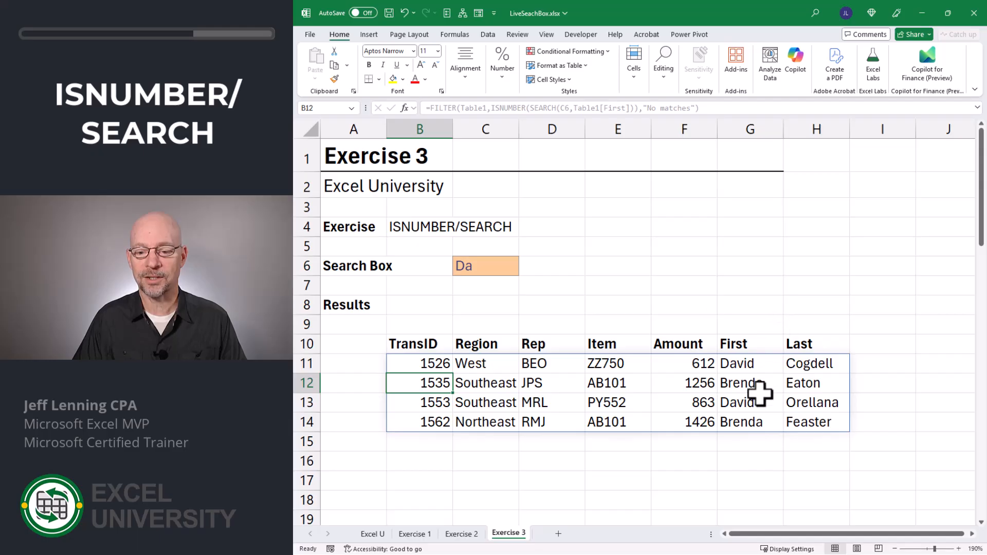
key(F2)
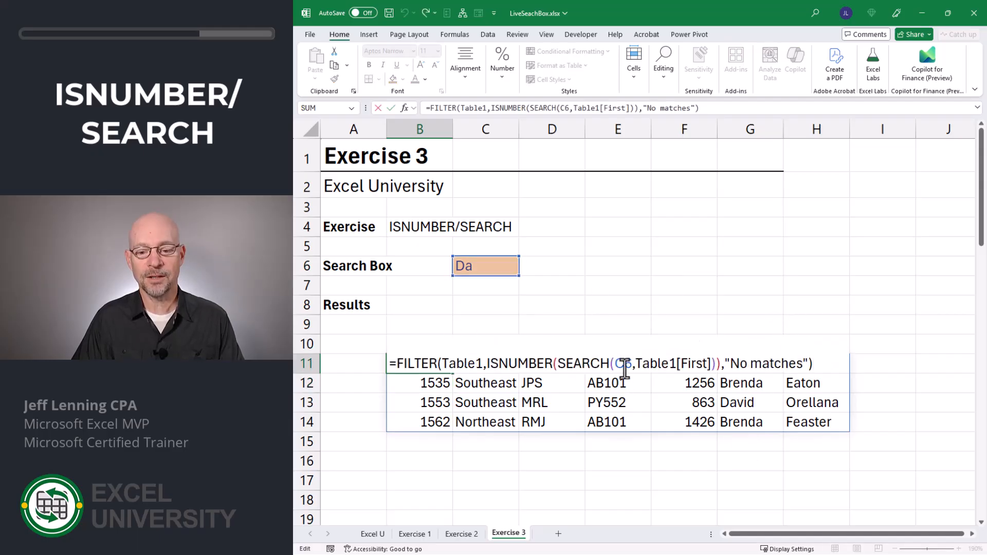
key(Escape)
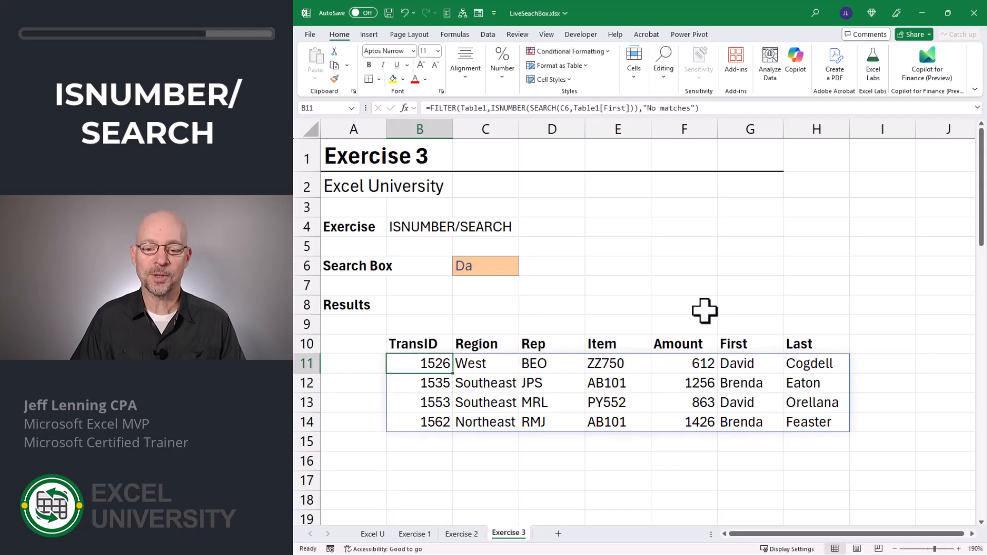